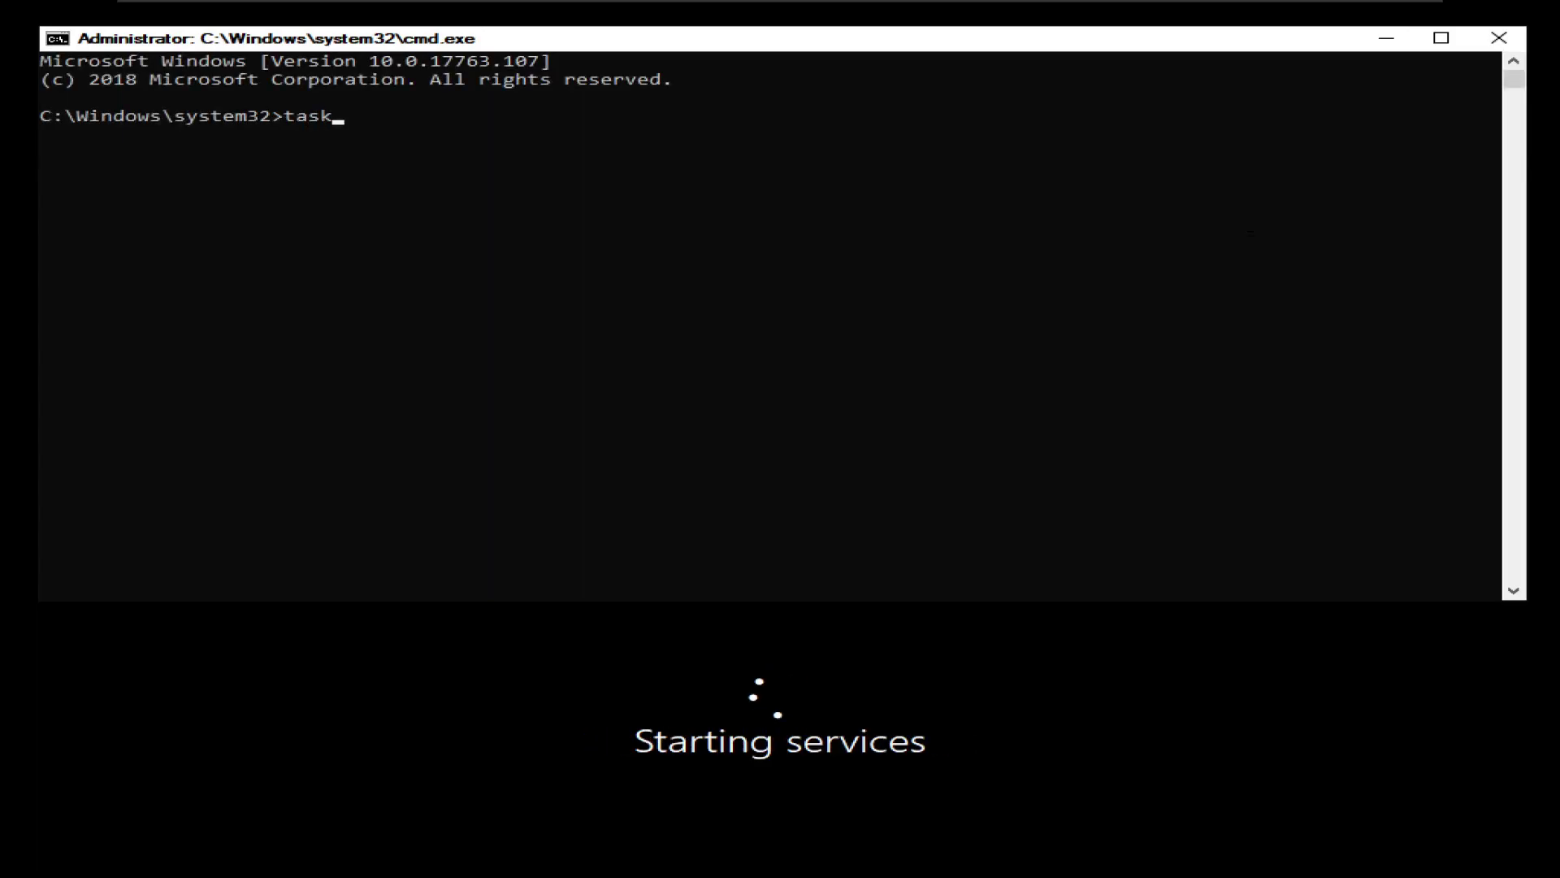
Run taskmgr from the command prompt during Windows setup and browse Task Manager.
{"action": "type", "text": "mgr"}
{"action": "key", "text": "Return"}
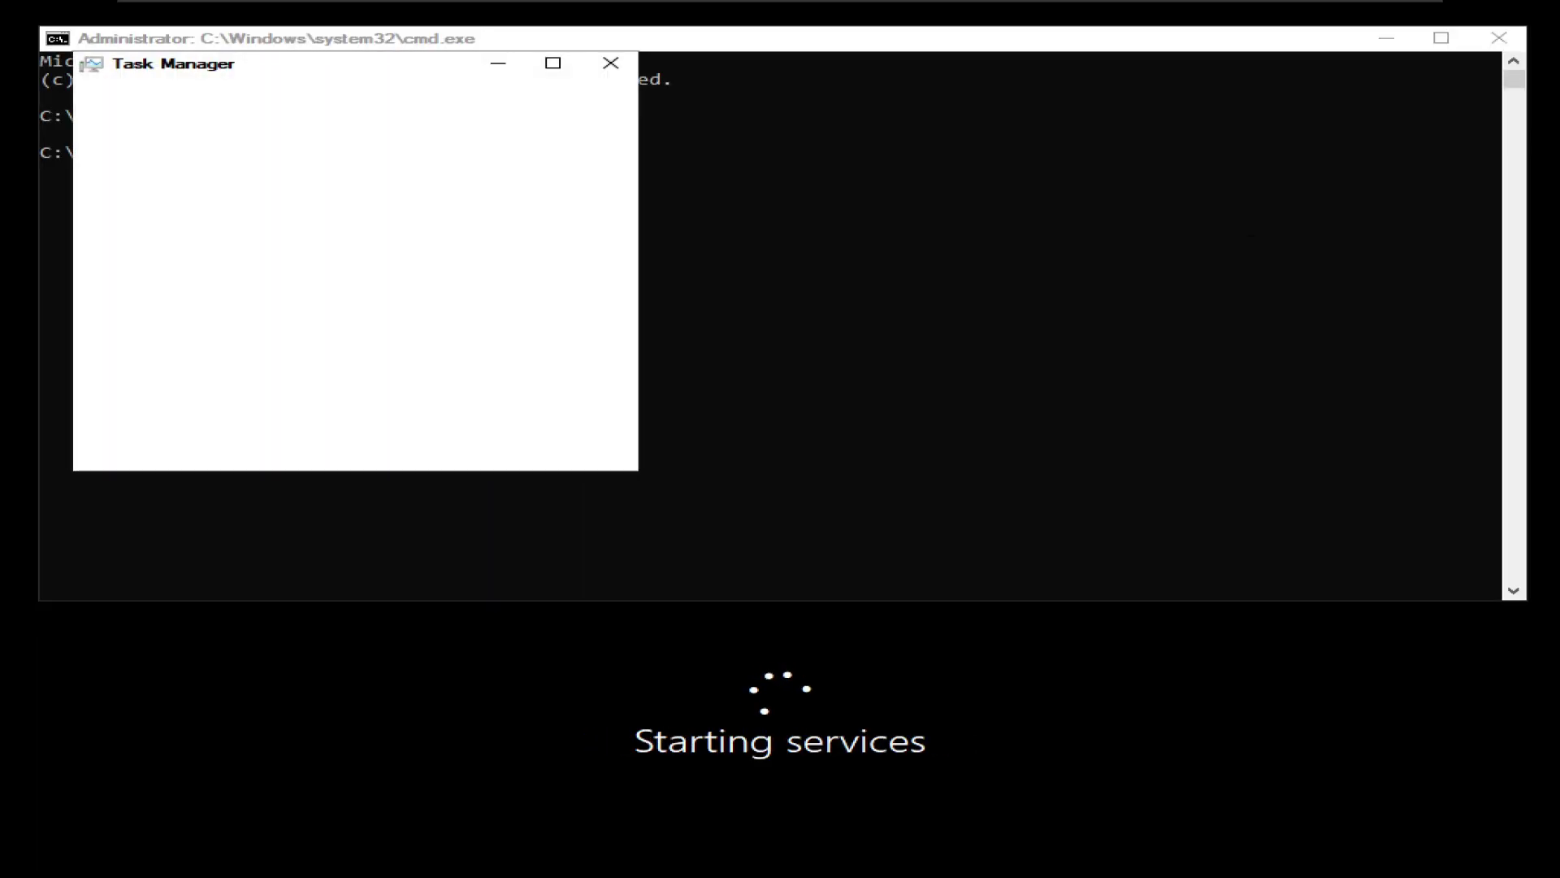
{"action": "key", "text": "alt+Tab"}
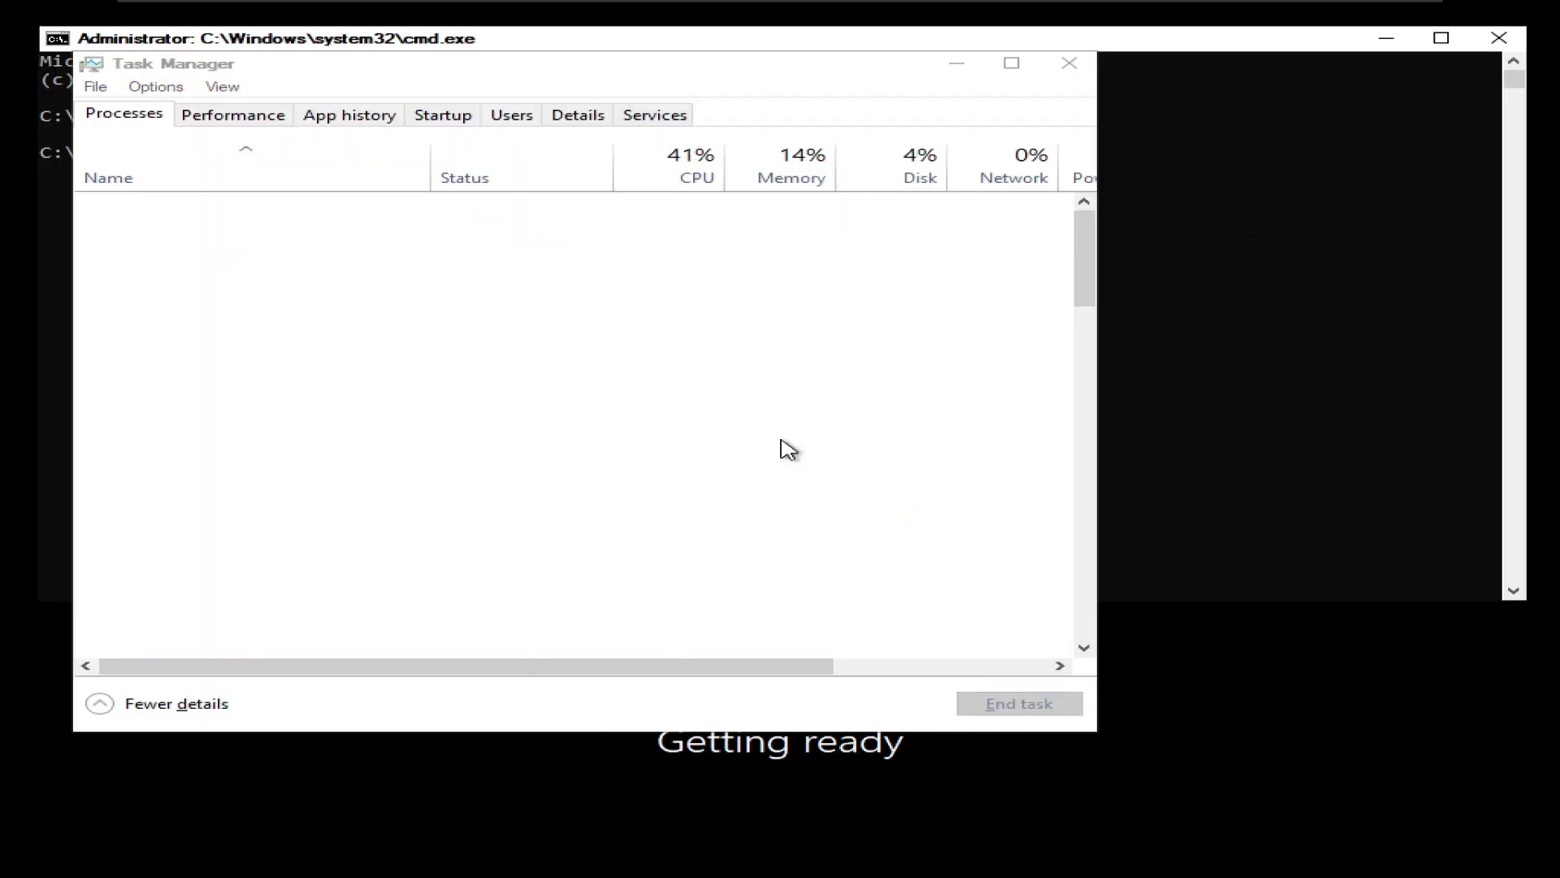
{"action": "key", "text": "ctrl+Tab"}
{"action": "double_click", "coordinate": [289, 299]}
{"action": "left_click_drag", "start_coordinate": [289, 299], "coordinate": [276, 378]}
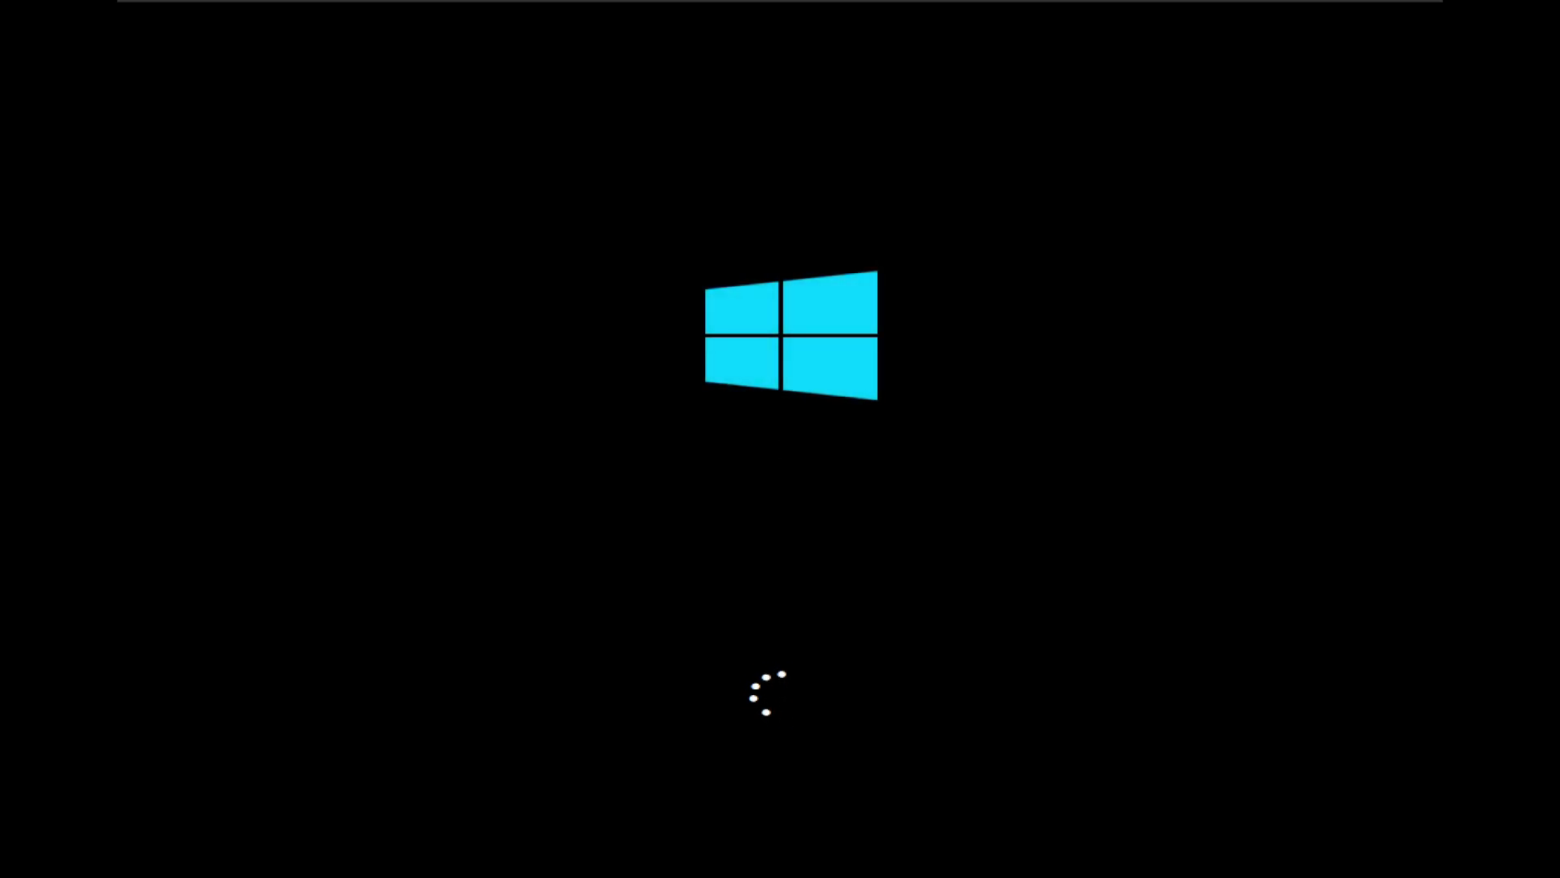
Run taskmgr from a new setup command prompt, examine Disk 0 (C:) performance, and move Task Manager out of the way.
{"action": "key", "text": "shift+F10"}
{"action": "type", "text": "taskmgr"}
{"action": "key", "text": "Return"}
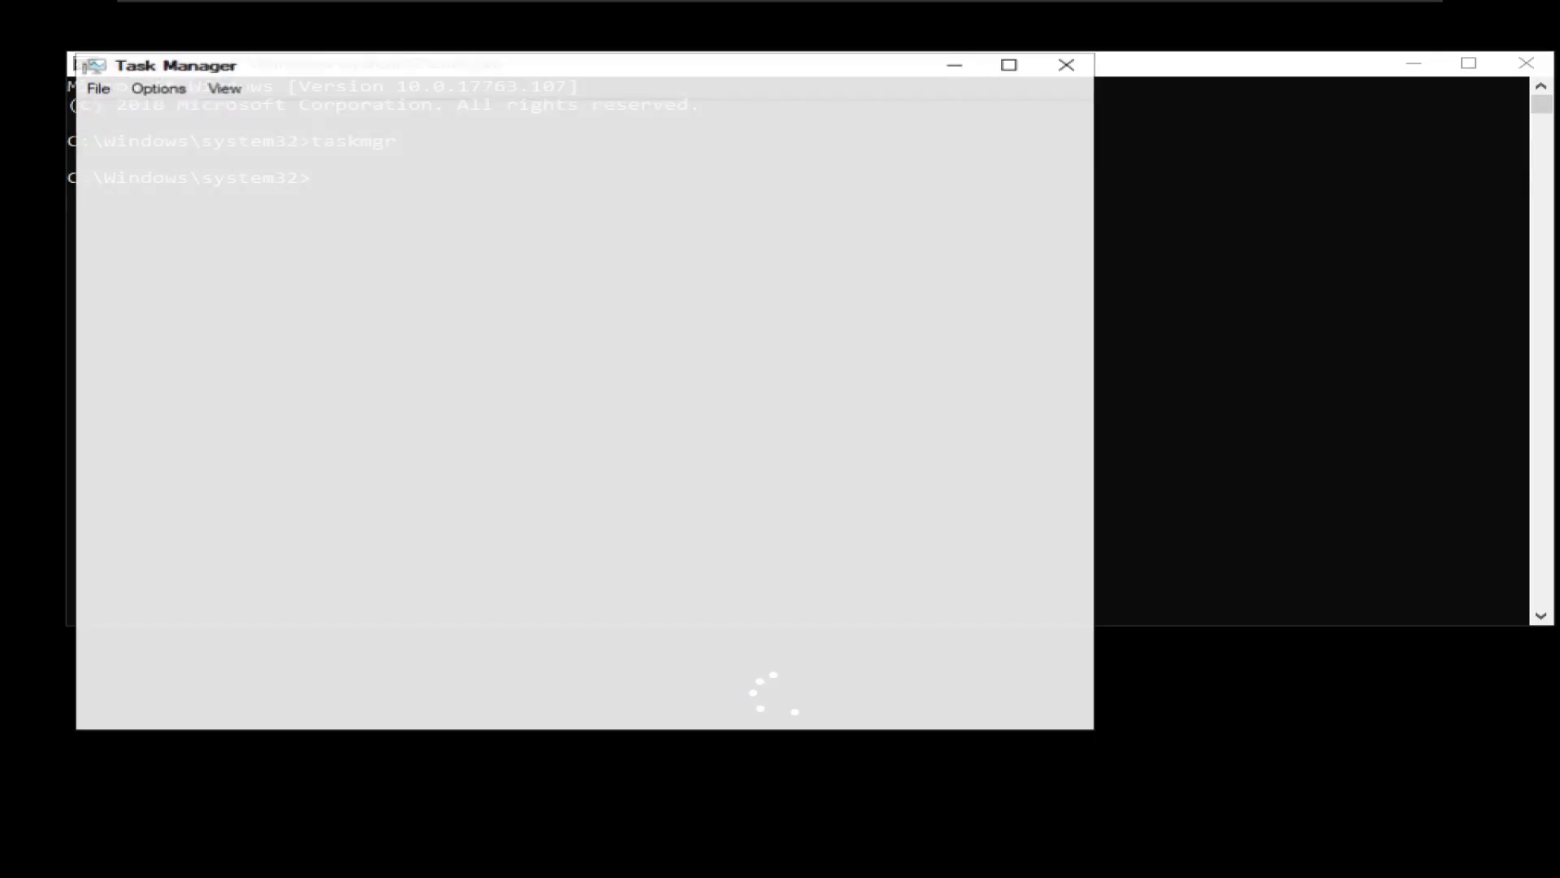
{"action": "key", "text": "ctrl+Tab"}
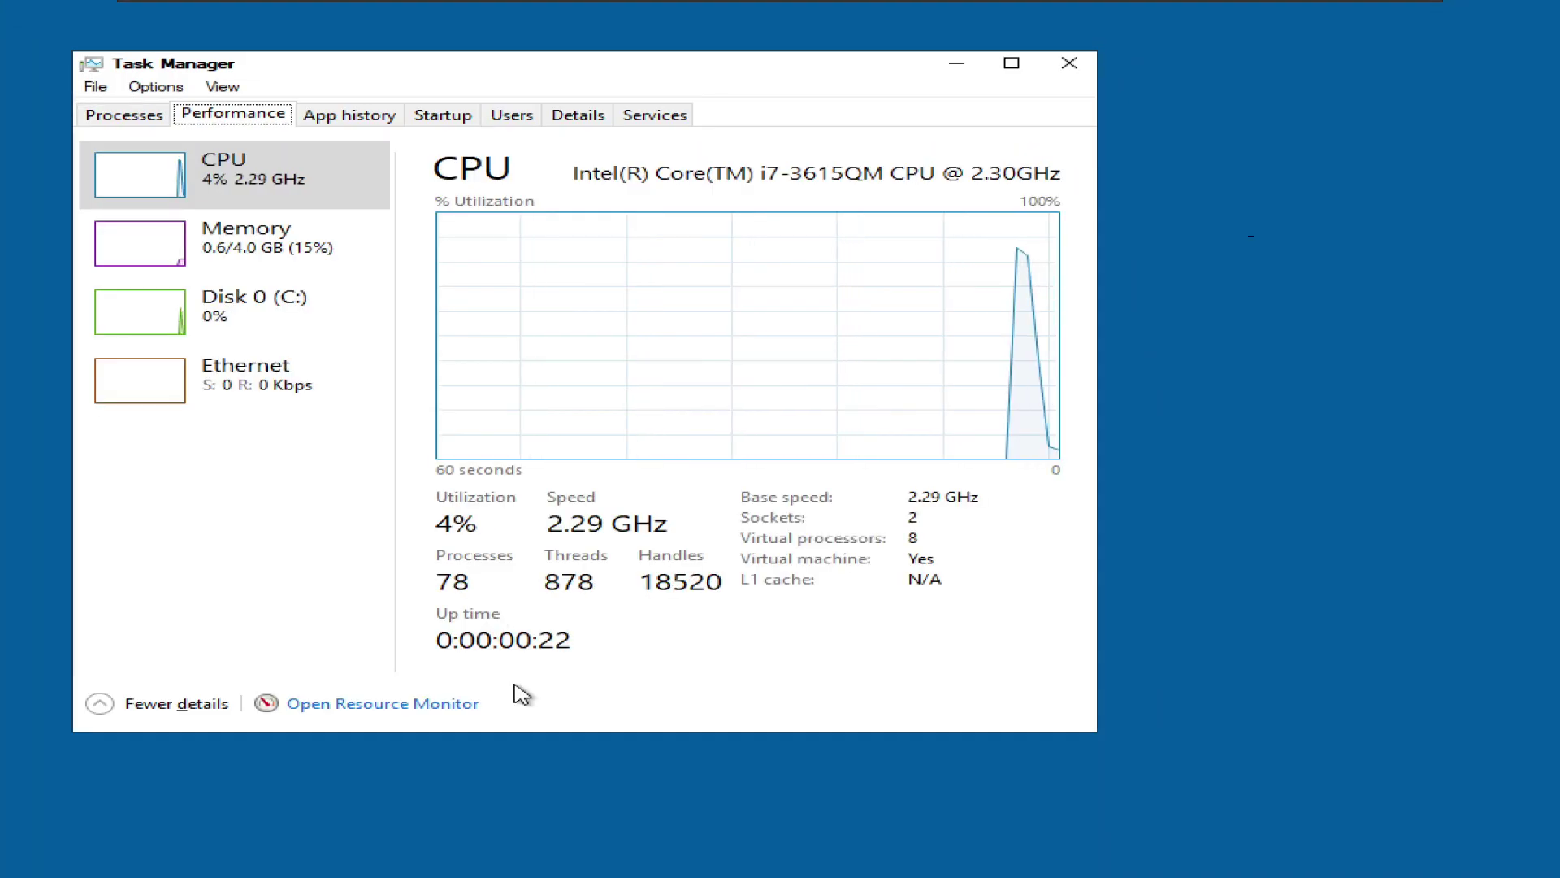
{"action": "left_click", "coordinate": [244, 309]}
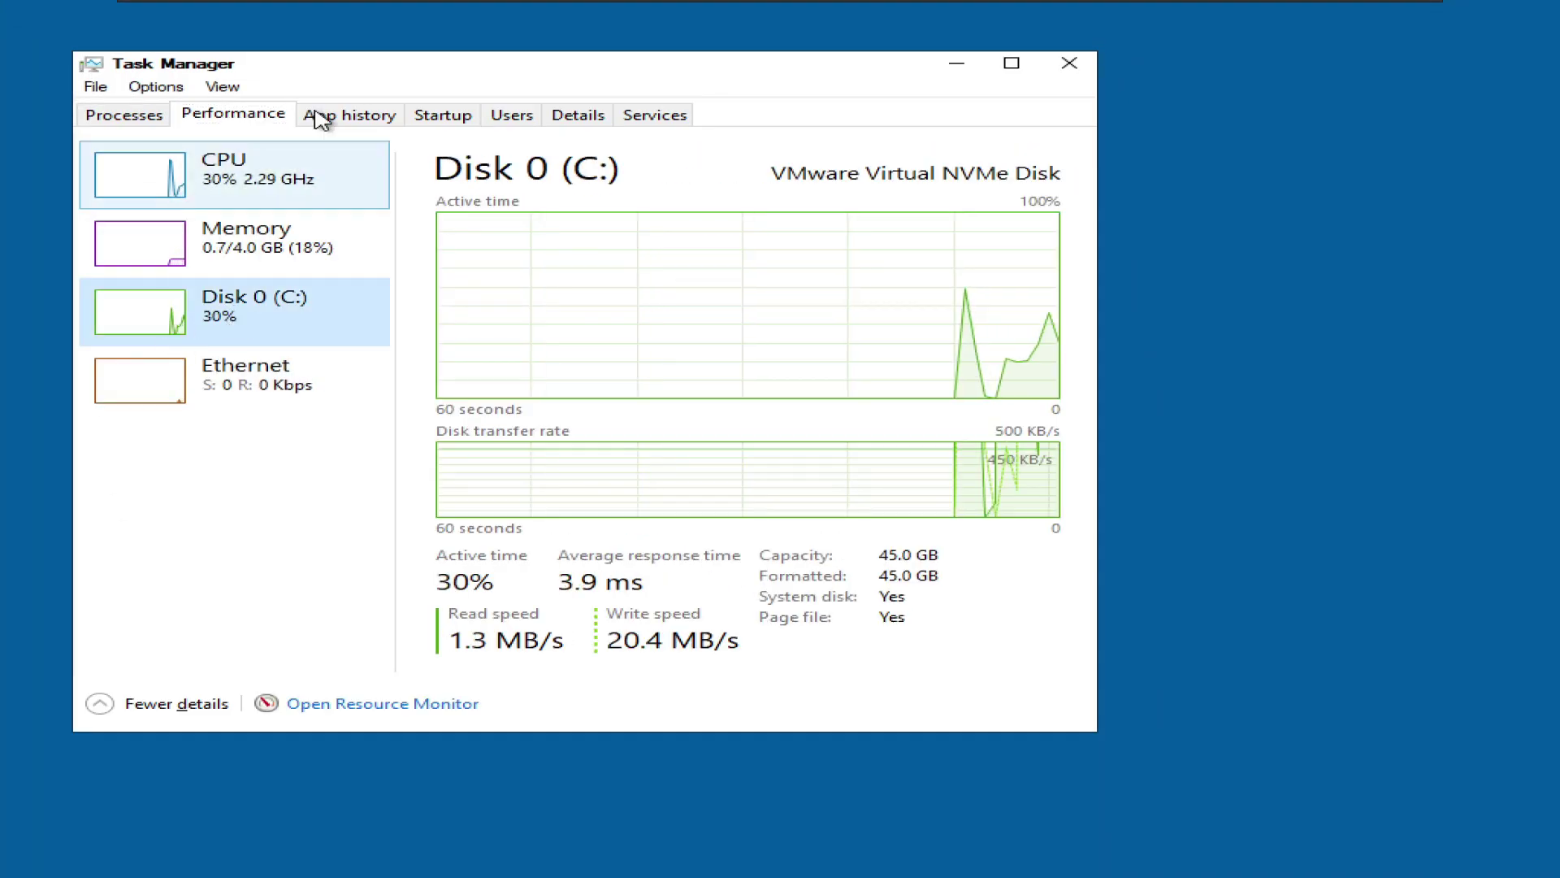
{"action": "left_click_drag", "start_coordinate": [588, 71], "coordinate": [1410, 258]}
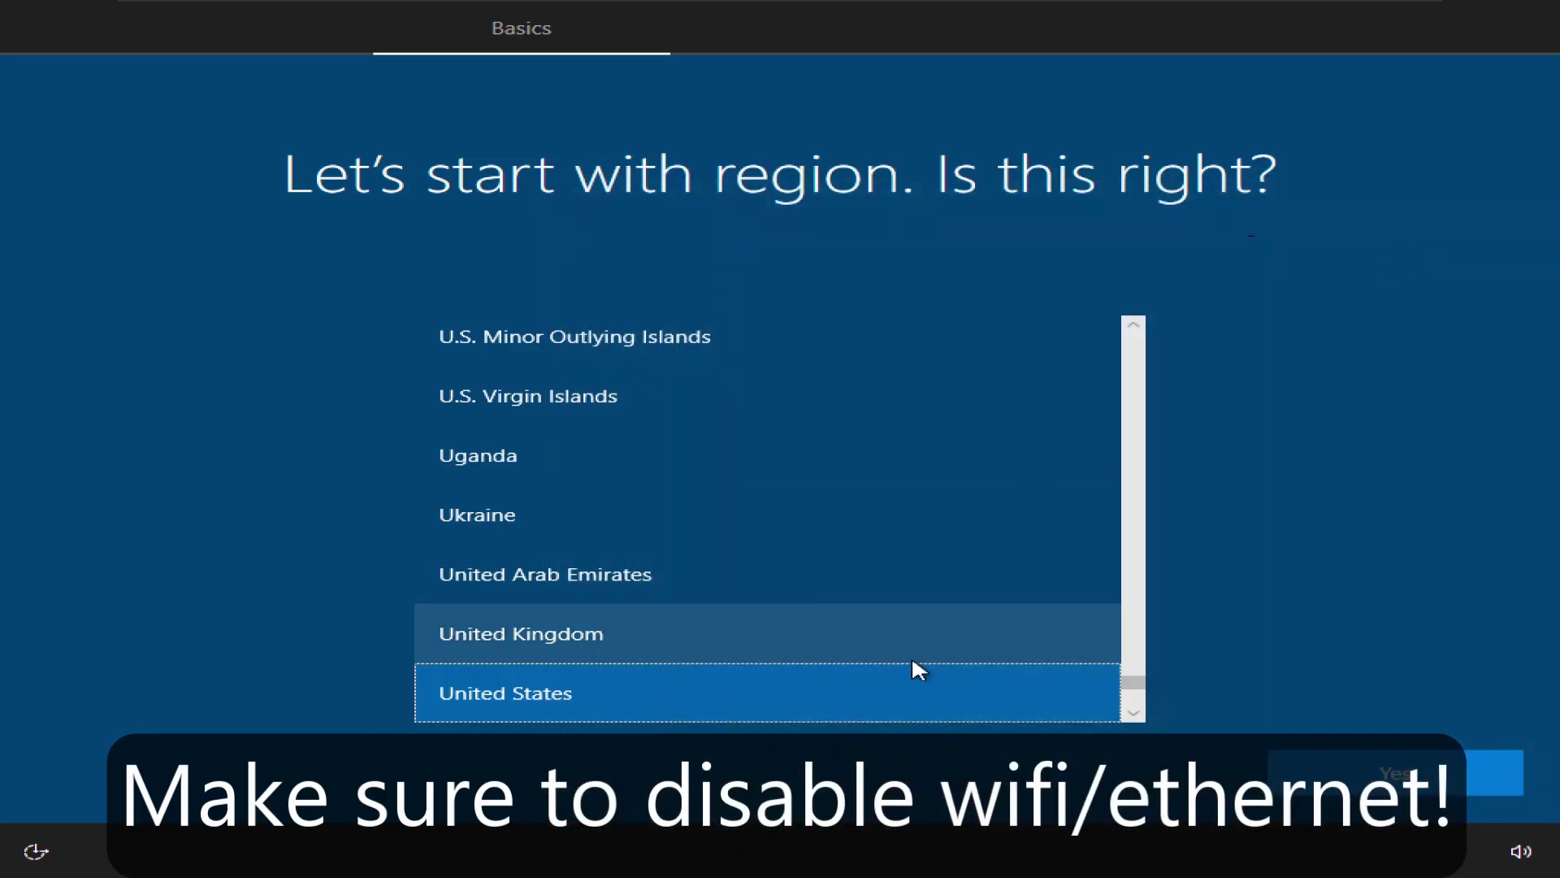
Accept United States as the region and disconnect the virtual machine's network adapter before continuing the setup.
{"action": "left_click", "coordinate": [1314, 771]}
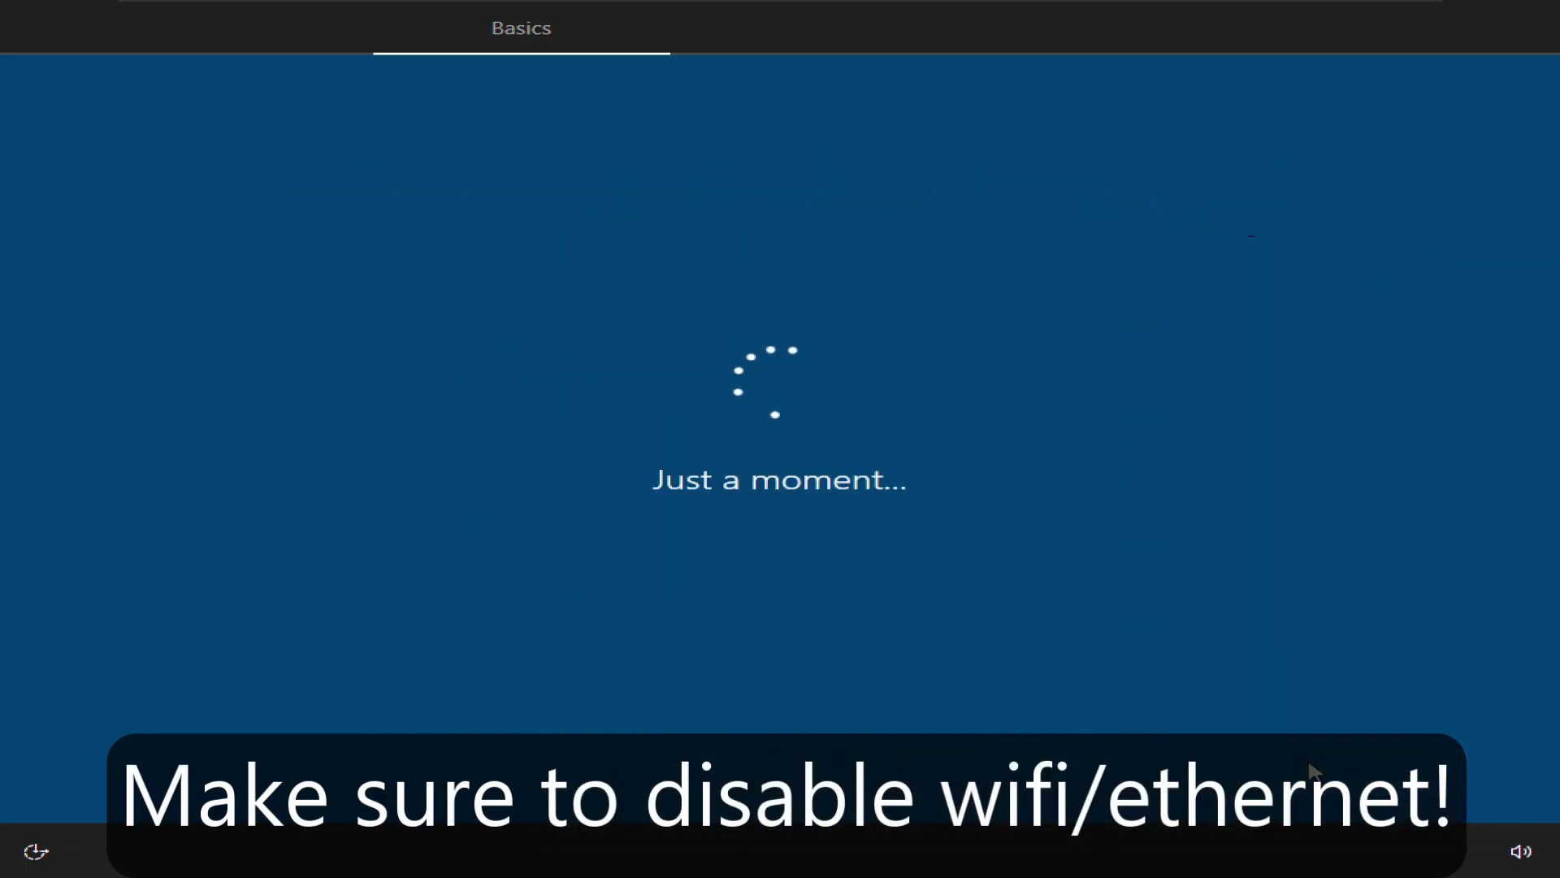
{"action": "key", "text": "ctrl+d"}
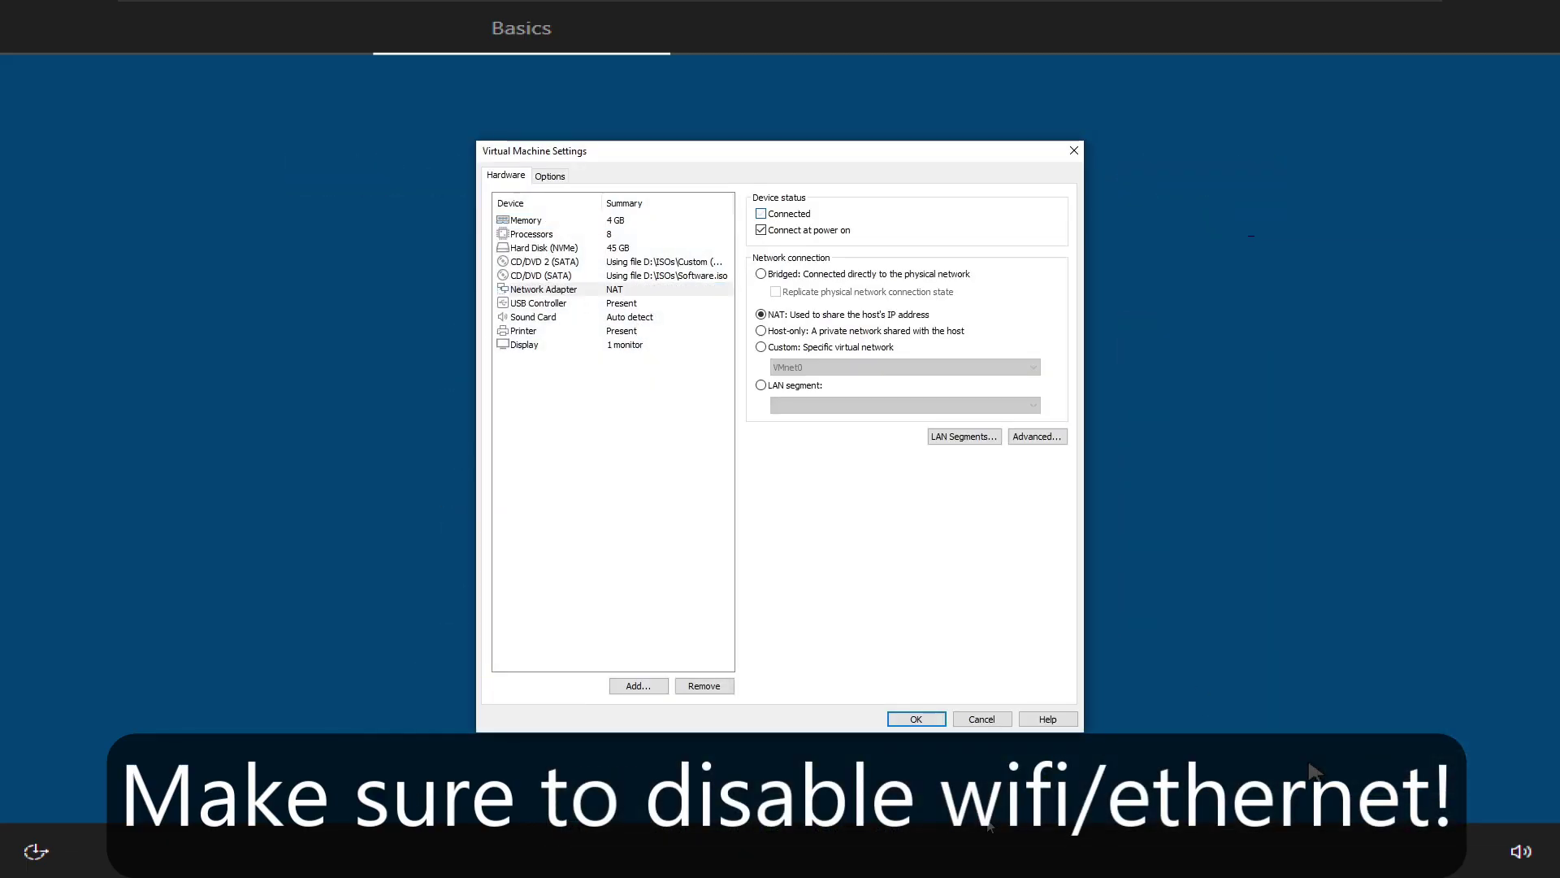
{"action": "key", "text": "Escape"}
{"action": "left_click", "coordinate": [1348, 781]}
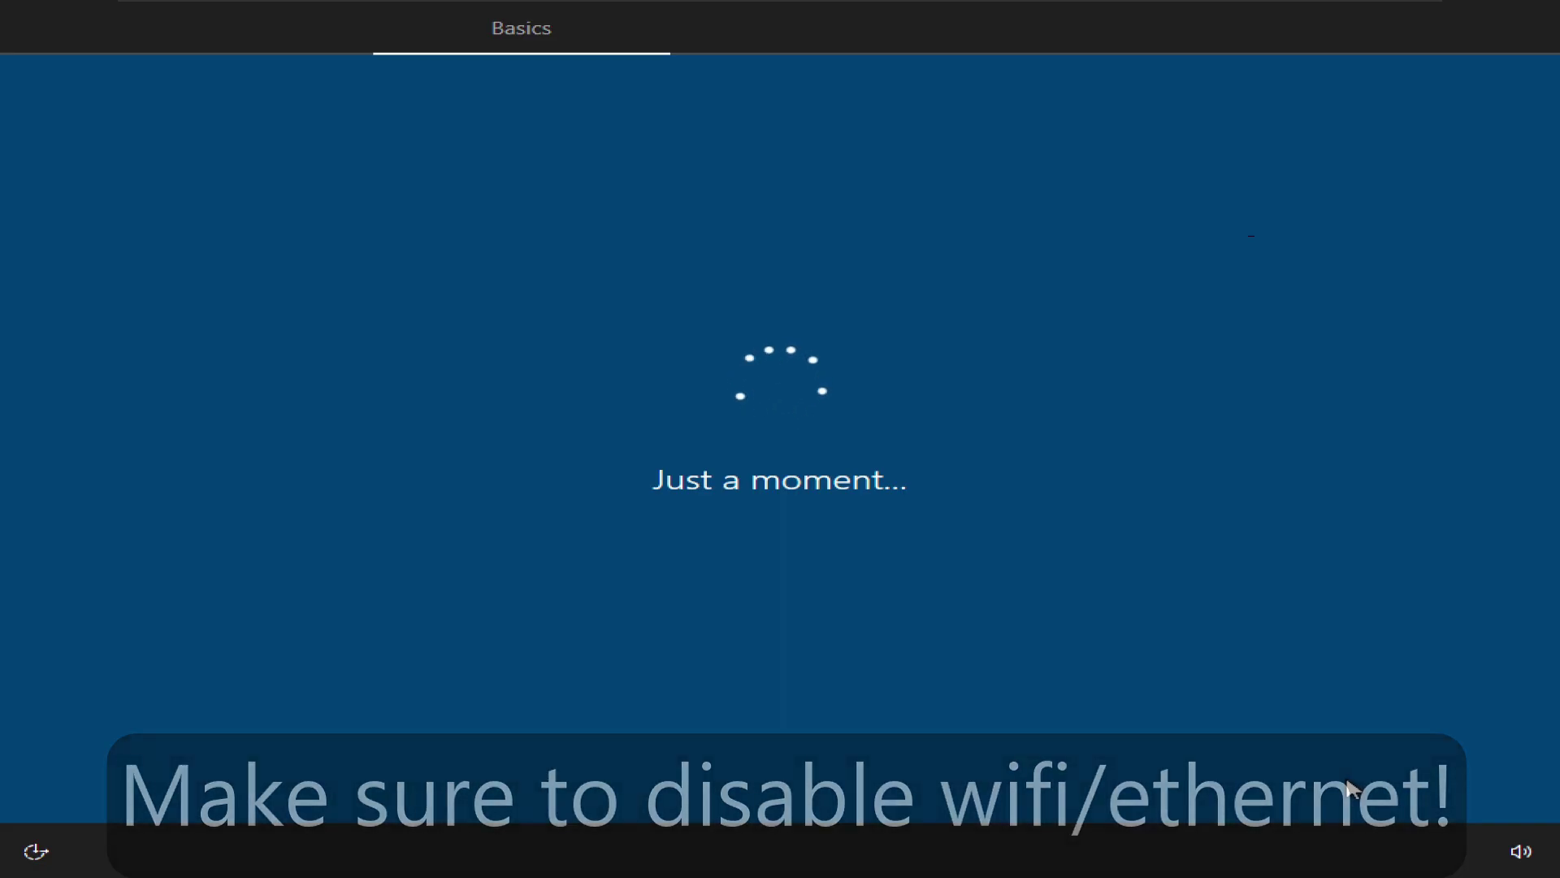
Create a local account named Admin without a password and continue the setup.
{"action": "type", "text": "Admin"}
{"action": "left_click", "coordinate": [1350, 786]}
{"action": "left_click", "coordinate": [1351, 787]}
{"action": "left_click", "coordinate": [1226, 785]}
Turn off the device privacy options and accept them to complete the setup questions.
{"action": "left_click", "coordinate": [813, 601]}
{"action": "scroll", "coordinate": [810, 608], "scroll_direction": "down", "scroll_amount": 3}
{"action": "left_click", "coordinate": [801, 582]}
{"action": "left_click", "coordinate": [72, 696]}
{"action": "left_click", "coordinate": [76, 584]}
{"action": "left_click", "coordinate": [81, 447]}
{"action": "left_click", "coordinate": [91, 322]}
{"action": "left_click", "coordinate": [1378, 778]}
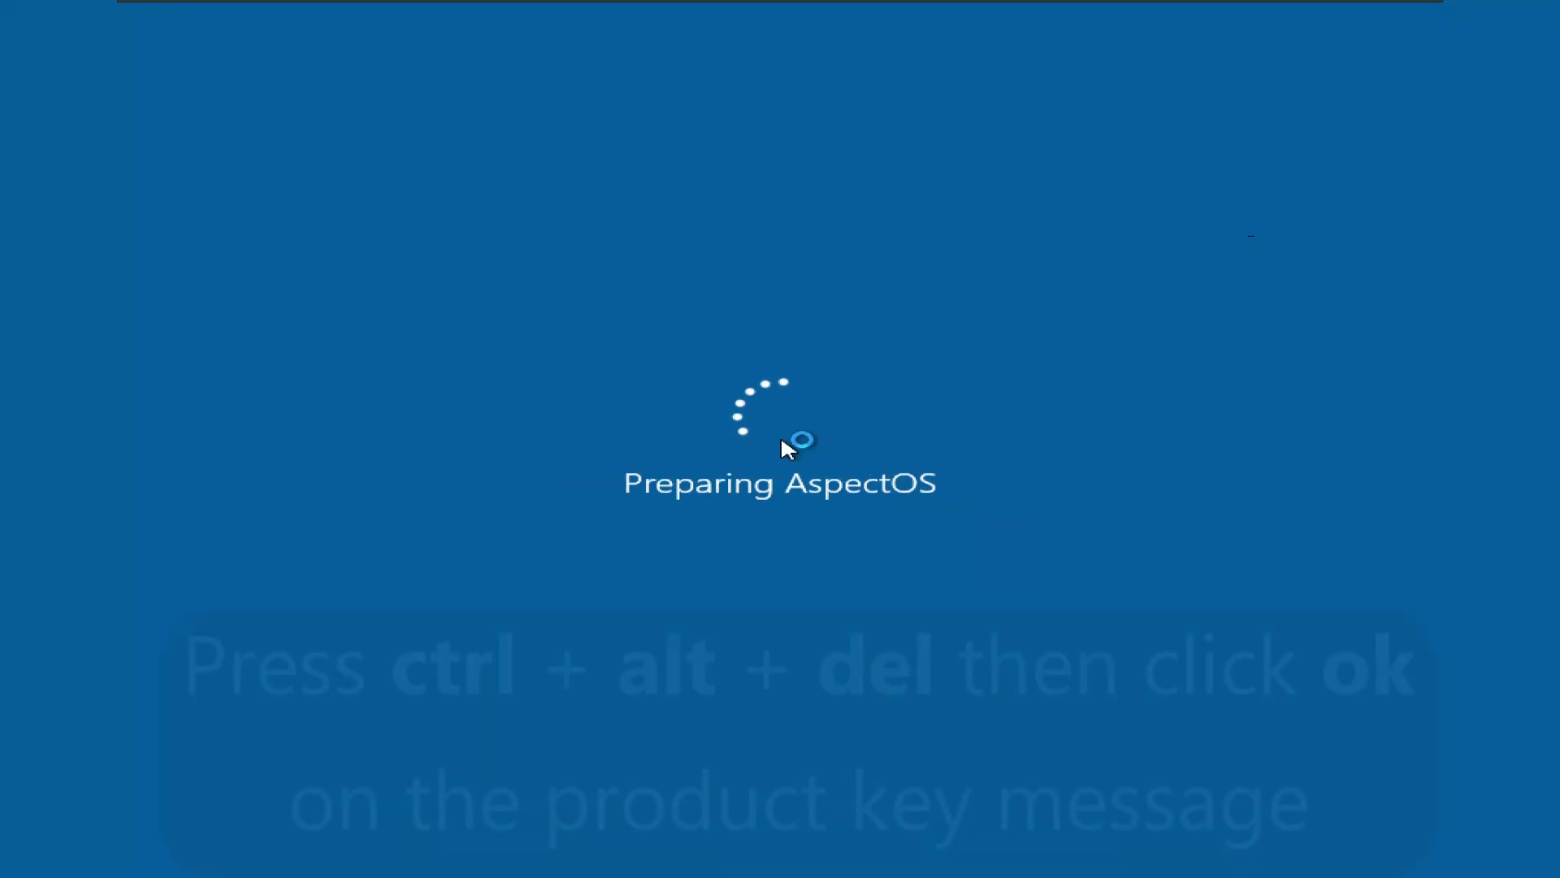
Bring up the product key message during post-setup and dismiss it so the slmgr /upk command can complete.
{"action": "key", "text": "ctrl+alt+Delete"}
{"action": "left_click", "coordinate": [770, 537]}
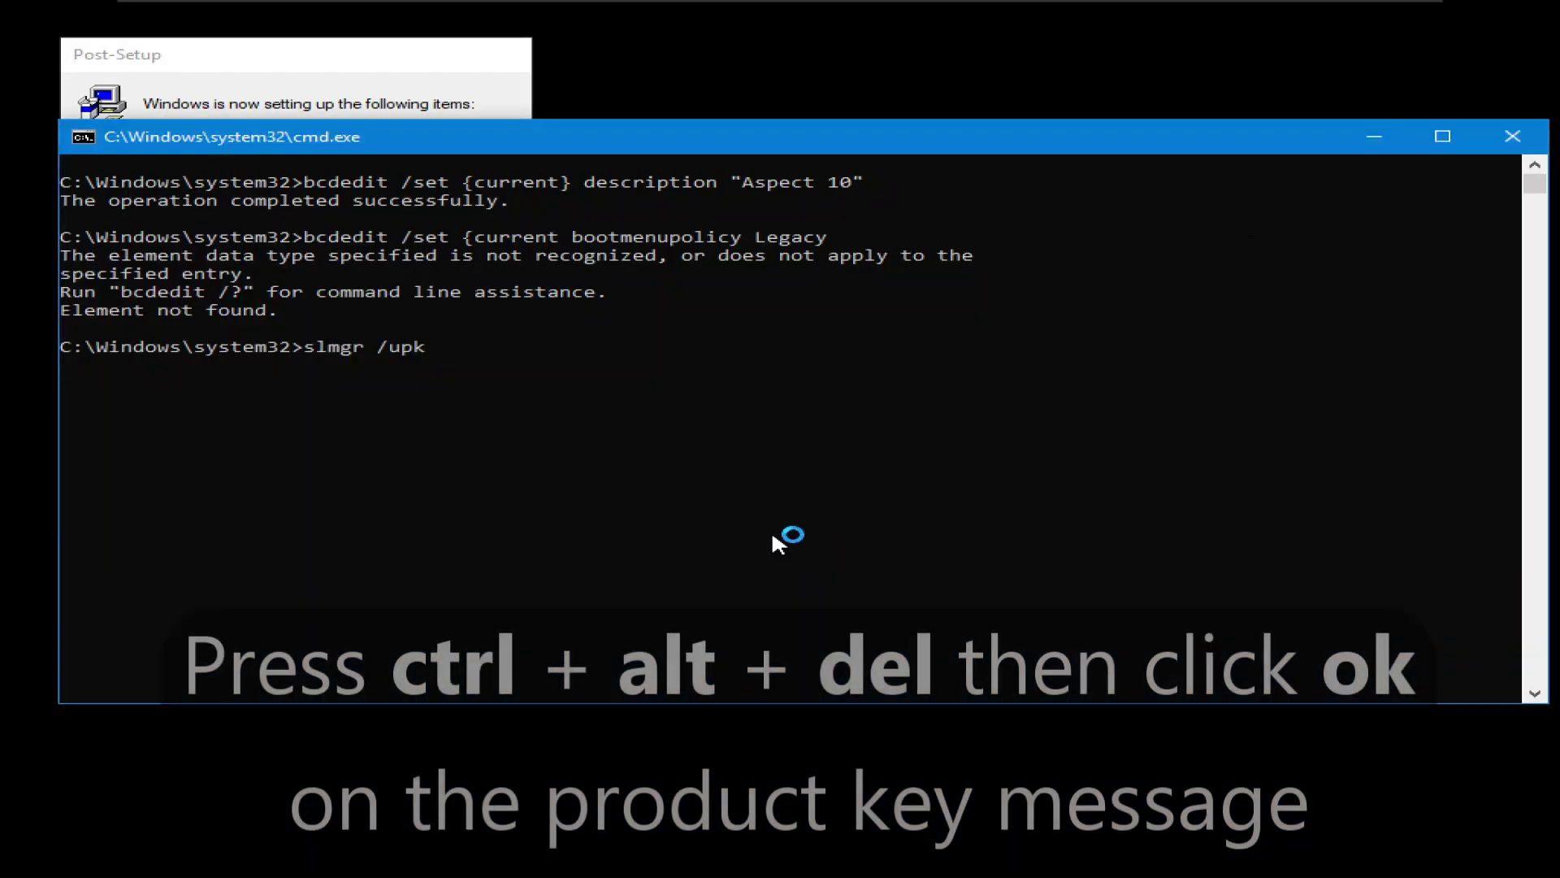
{"action": "left_click", "coordinate": [616, 443]}
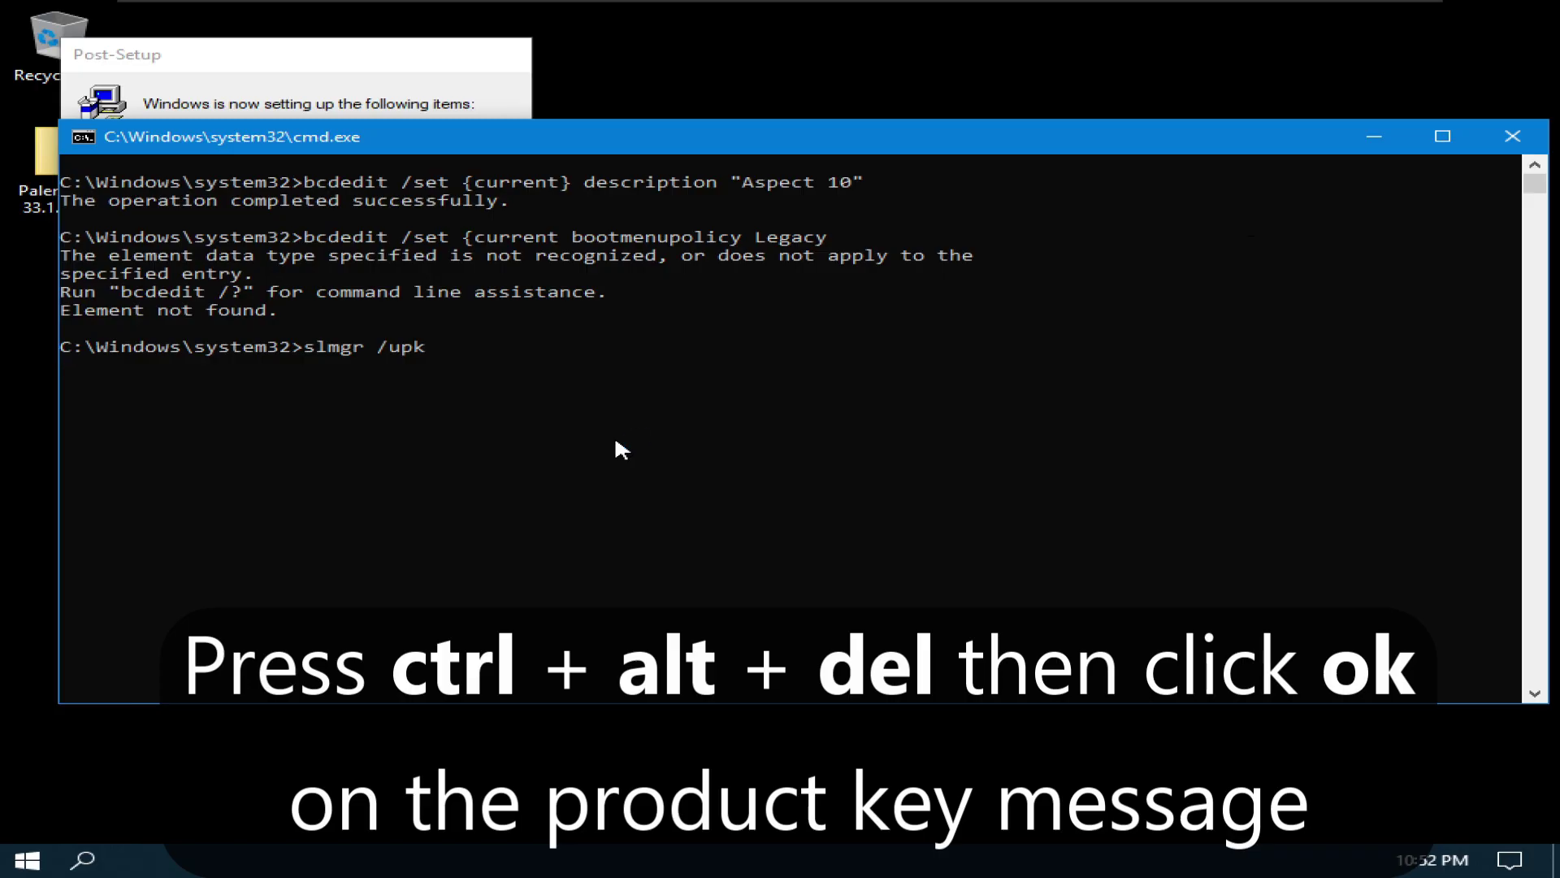
{"action": "key", "text": "alt+Tab"}
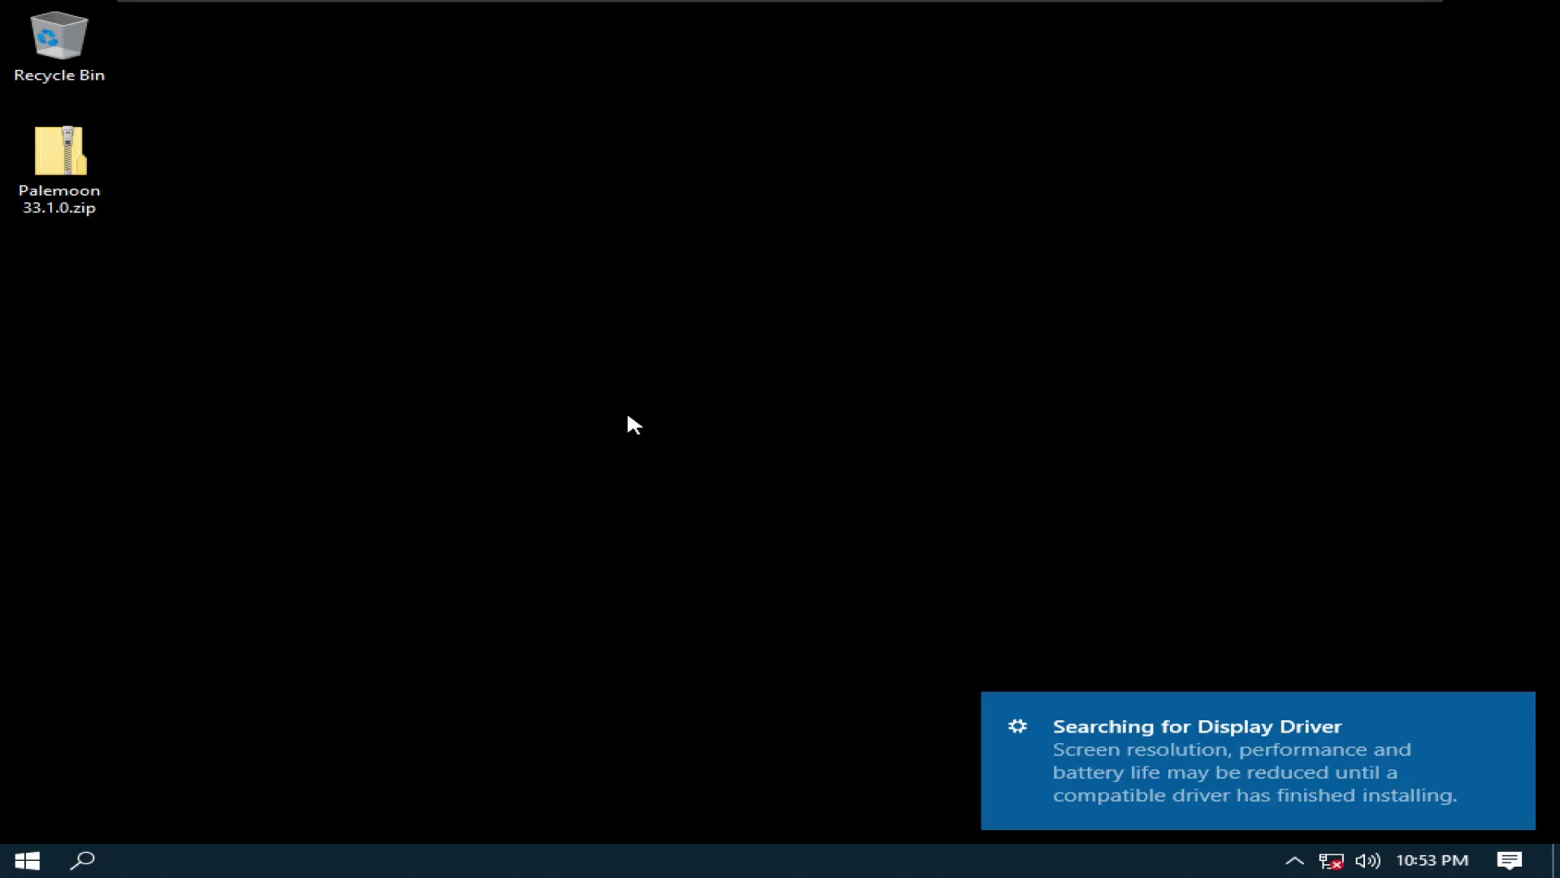
Enable compression for the C: drive in its properties and apply the change.
{"action": "key", "text": "super+e"}
{"action": "left_click", "coordinate": [561, 555]}
{"action": "key", "text": "alt+Return"}
{"action": "left_click", "coordinate": [683, 714]}
{"action": "left_click", "coordinate": [1040, 808]}
{"action": "left_click", "coordinate": [981, 564]}
{"action": "key", "text": "Return"}
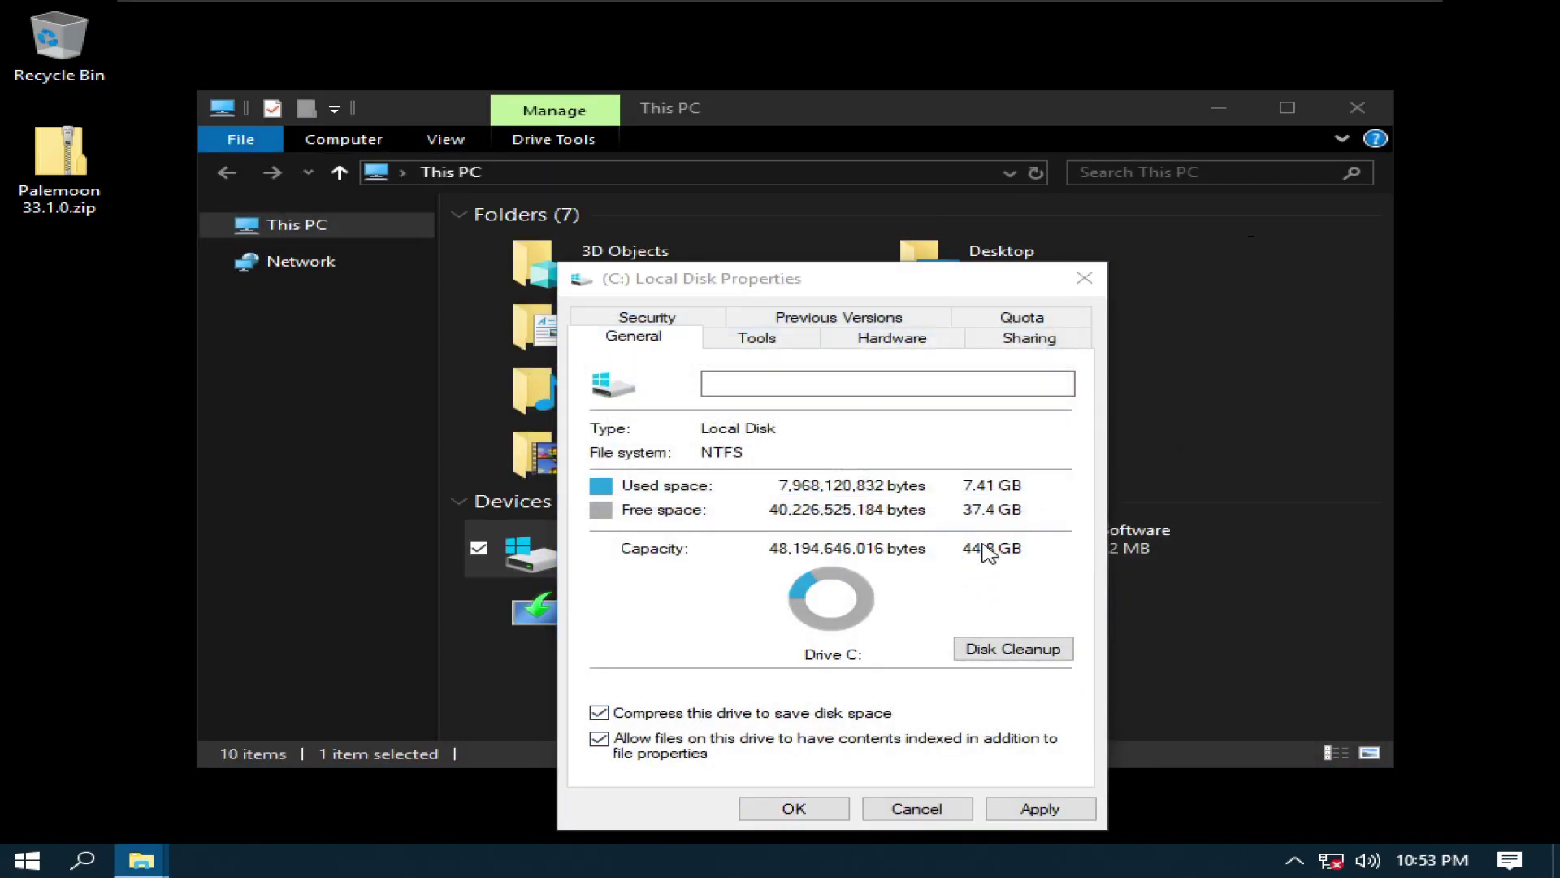
{"action": "key", "text": "Return"}
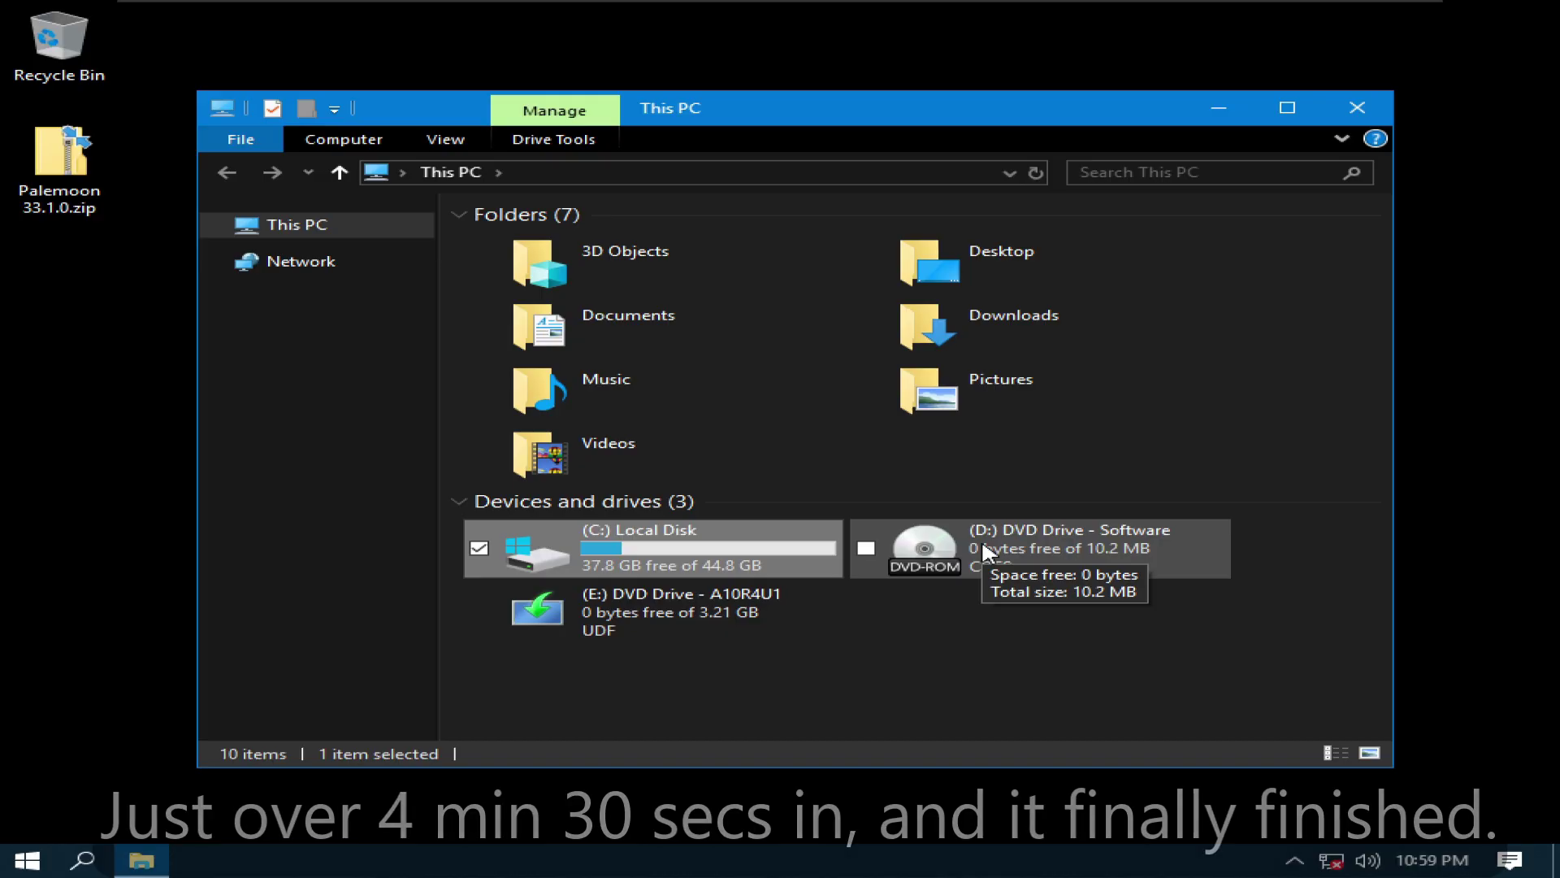
Check the C: drive's space usage in its properties and close them.
{"action": "right_click", "coordinate": [740, 553]}
{"action": "left_click", "coordinate": [800, 533]}
{"action": "left_click", "coordinate": [1277, 278]}
Open the virtual memory settings and turn off automatic paging file management for all drives.
{"action": "key", "text": "super+r"}
{"action": "key", "text": "Return"}
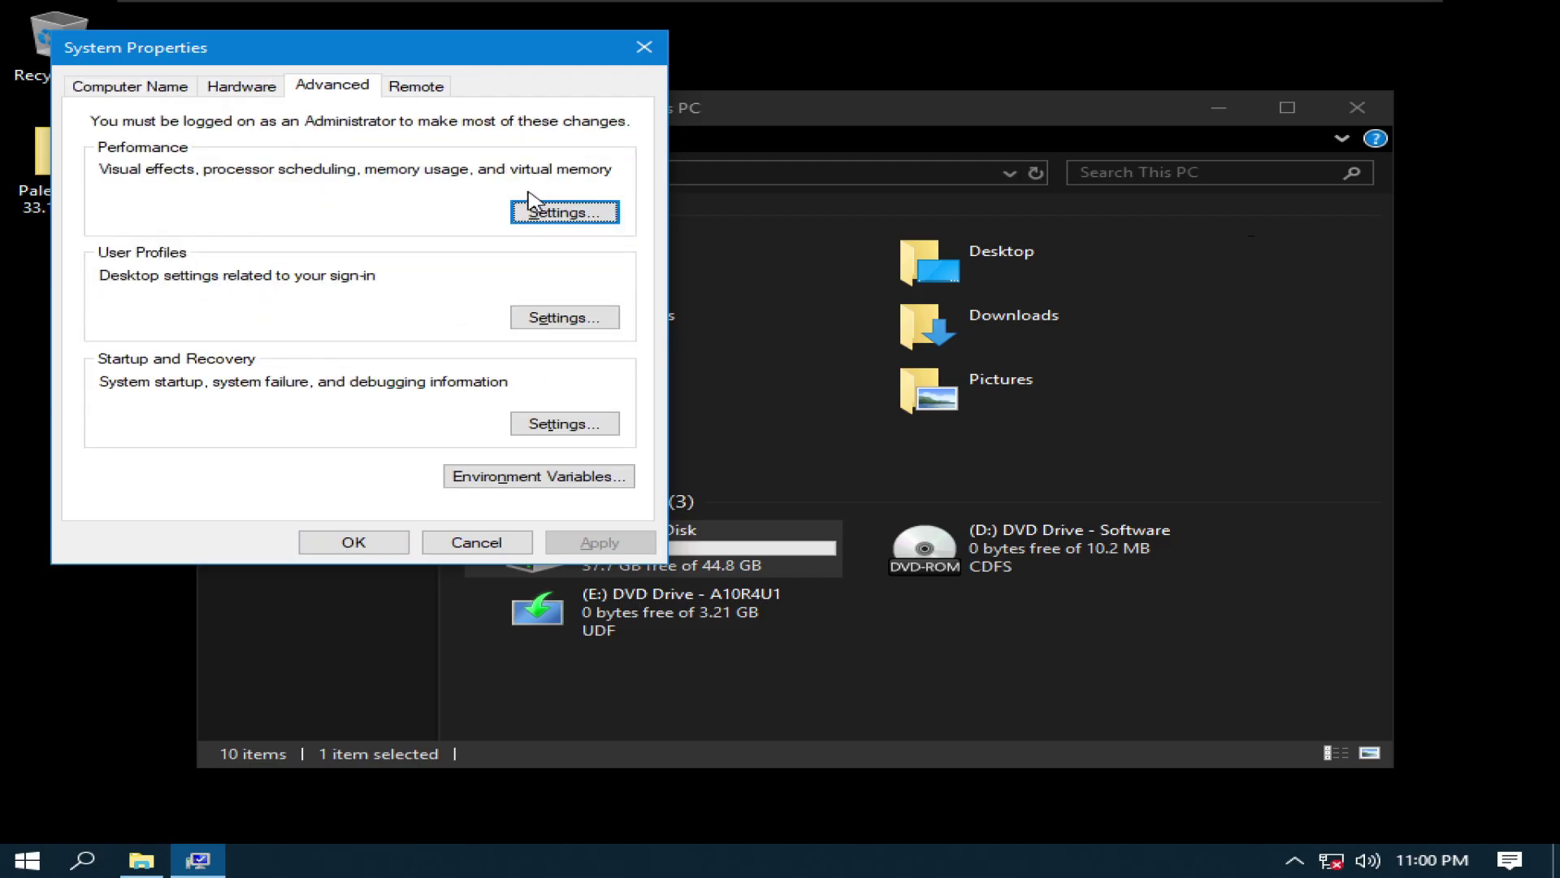
{"action": "left_click", "coordinate": [539, 210]}
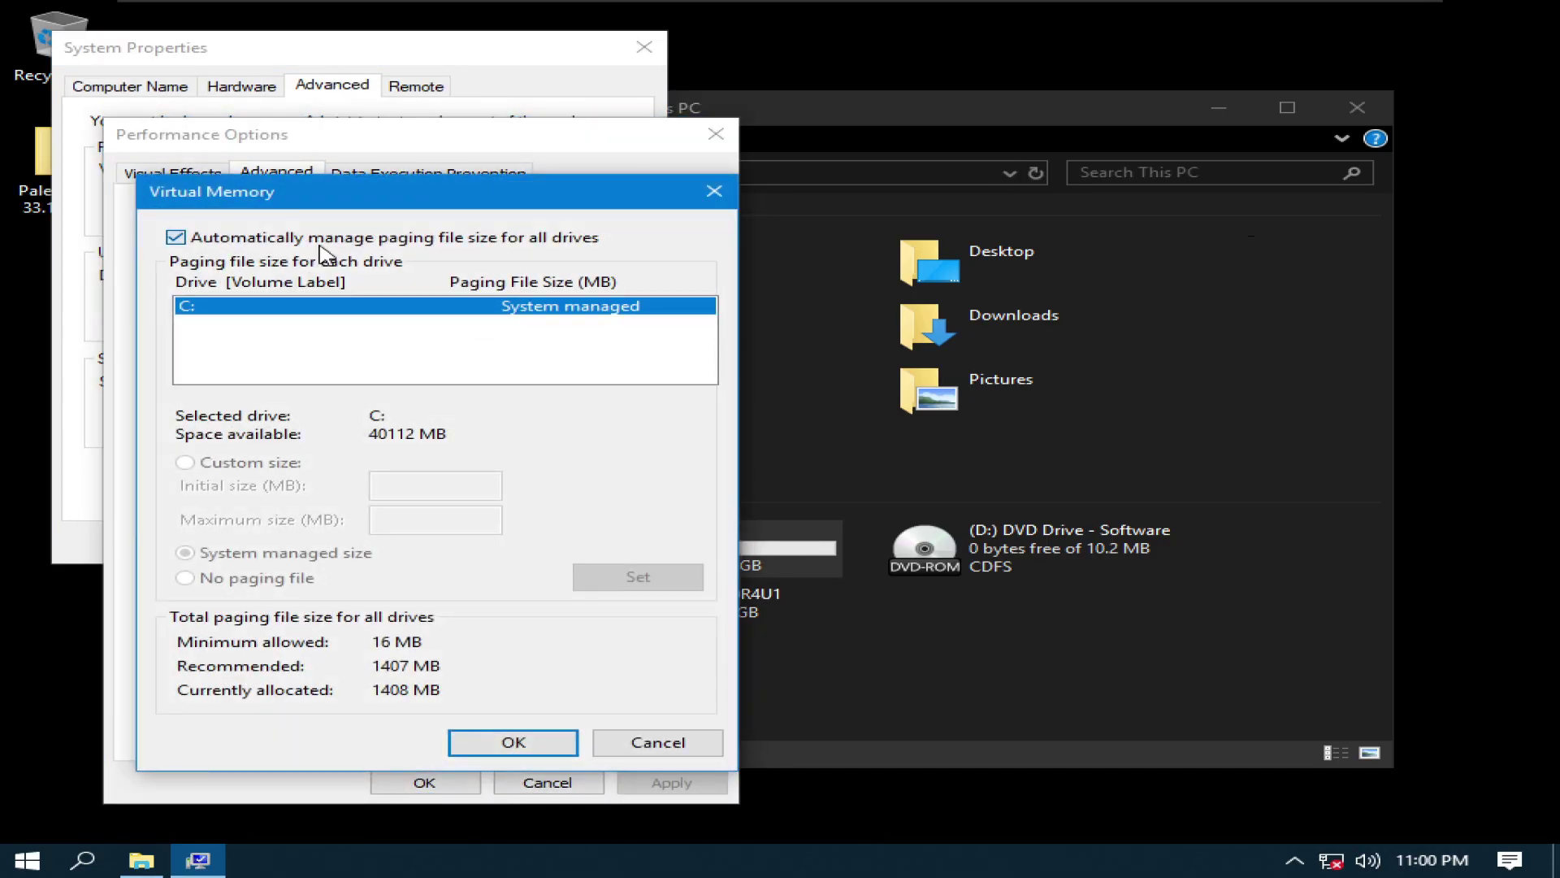
{"action": "left_click", "coordinate": [321, 238]}
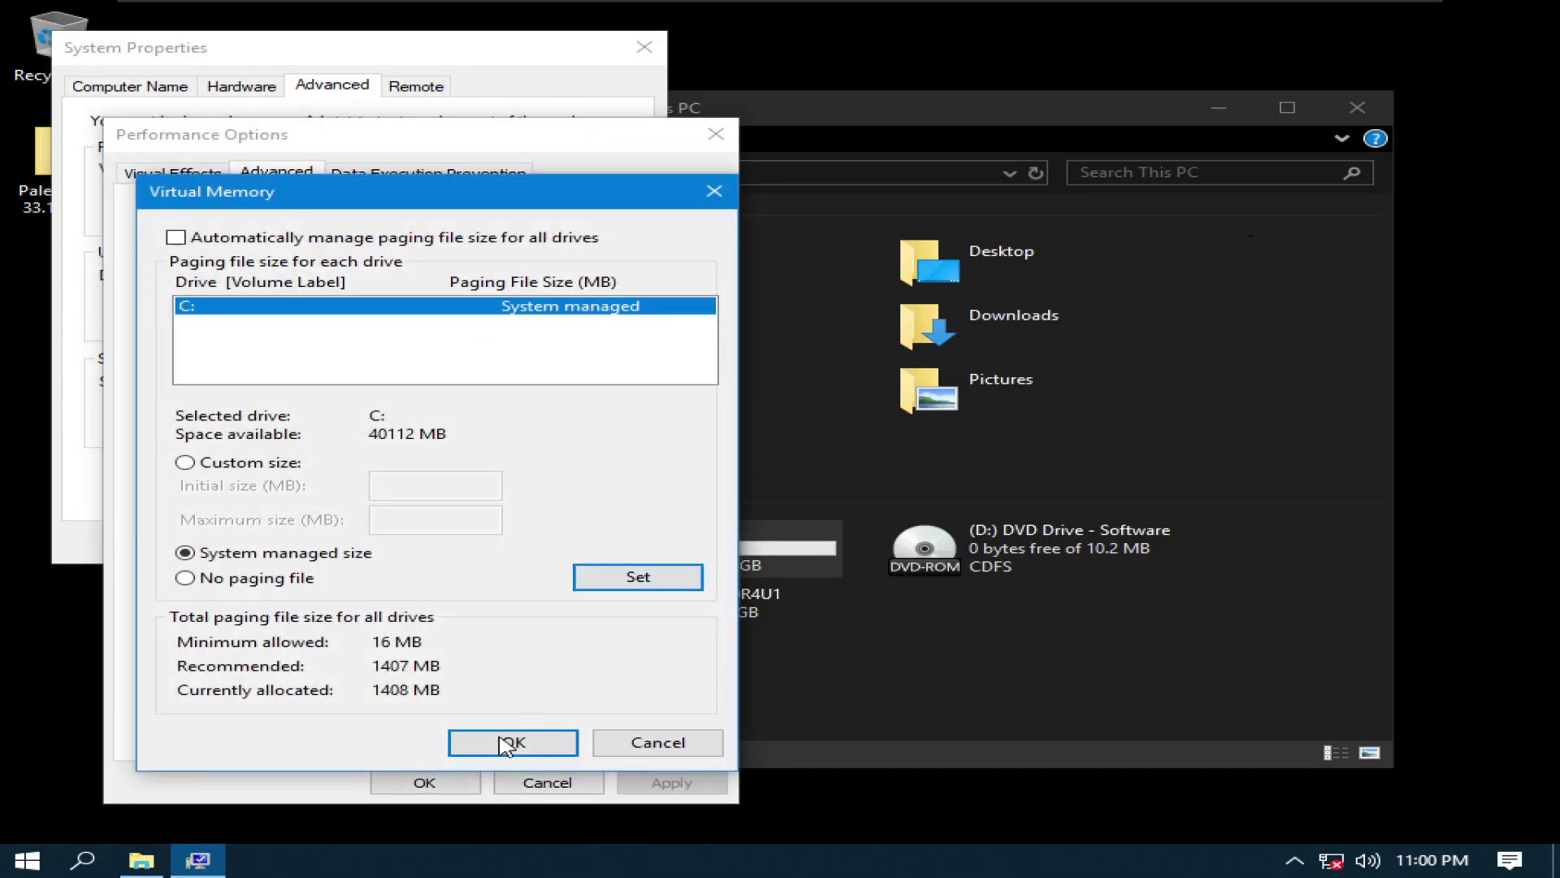
{"action": "left_click", "coordinate": [510, 743]}
{"action": "left_click", "coordinate": [1006, 516]}
{"action": "left_click", "coordinate": [678, 465]}
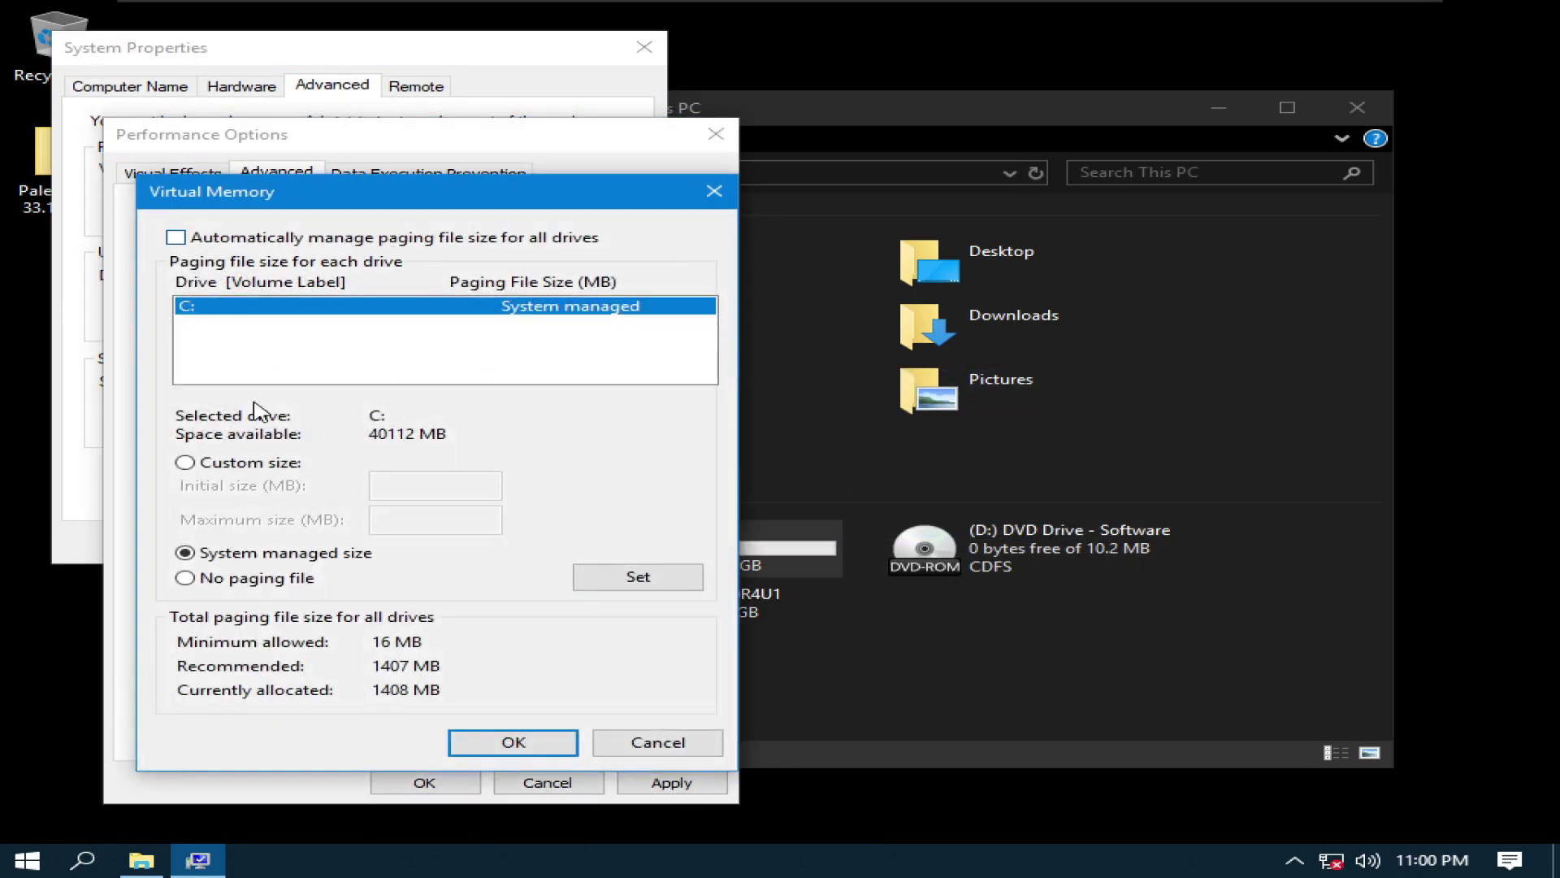
Set drive C: to No paging file and confirm the change through all the system settings dialogs.
{"action": "left_click", "coordinate": [631, 570]}
{"action": "left_click", "coordinate": [899, 526]}
{"action": "left_click", "coordinate": [512, 742]}
{"action": "key", "text": "Return"}
{"action": "left_click", "coordinate": [642, 784]}
{"action": "left_click", "coordinate": [424, 781]}
{"action": "left_click", "coordinate": [352, 539]}
{"action": "left_click", "coordinate": [792, 453]}
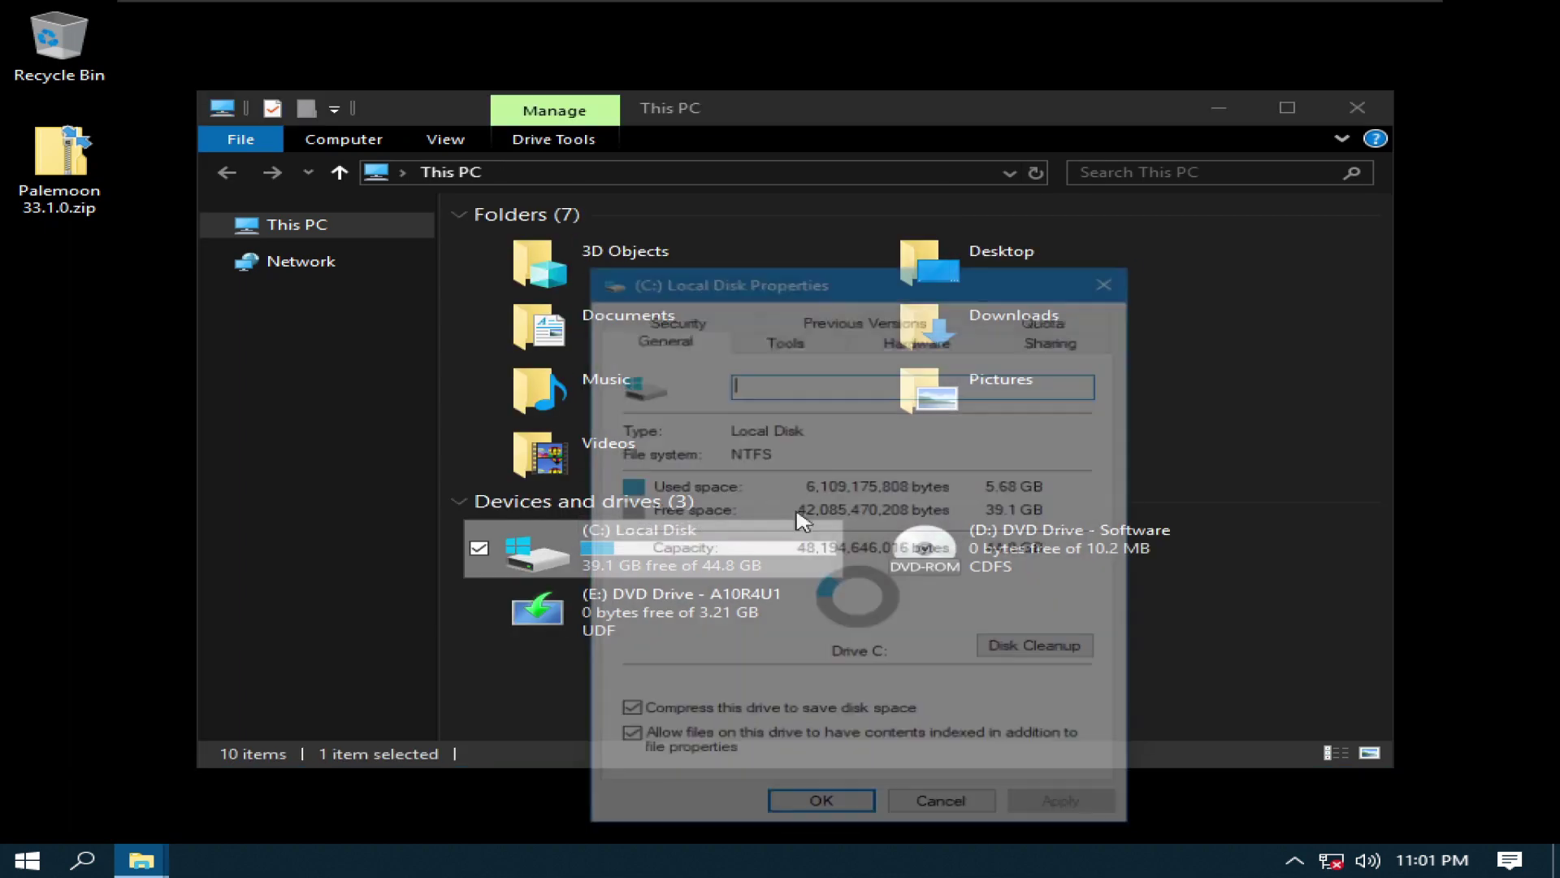
Extract Palemoon 33.1.0.exe from its zip to the desktop, then permanently delete Palemoon 33.1.0.zip.
{"action": "left_click_drag", "start_coordinate": [634, 270], "coordinate": [125, 392]}
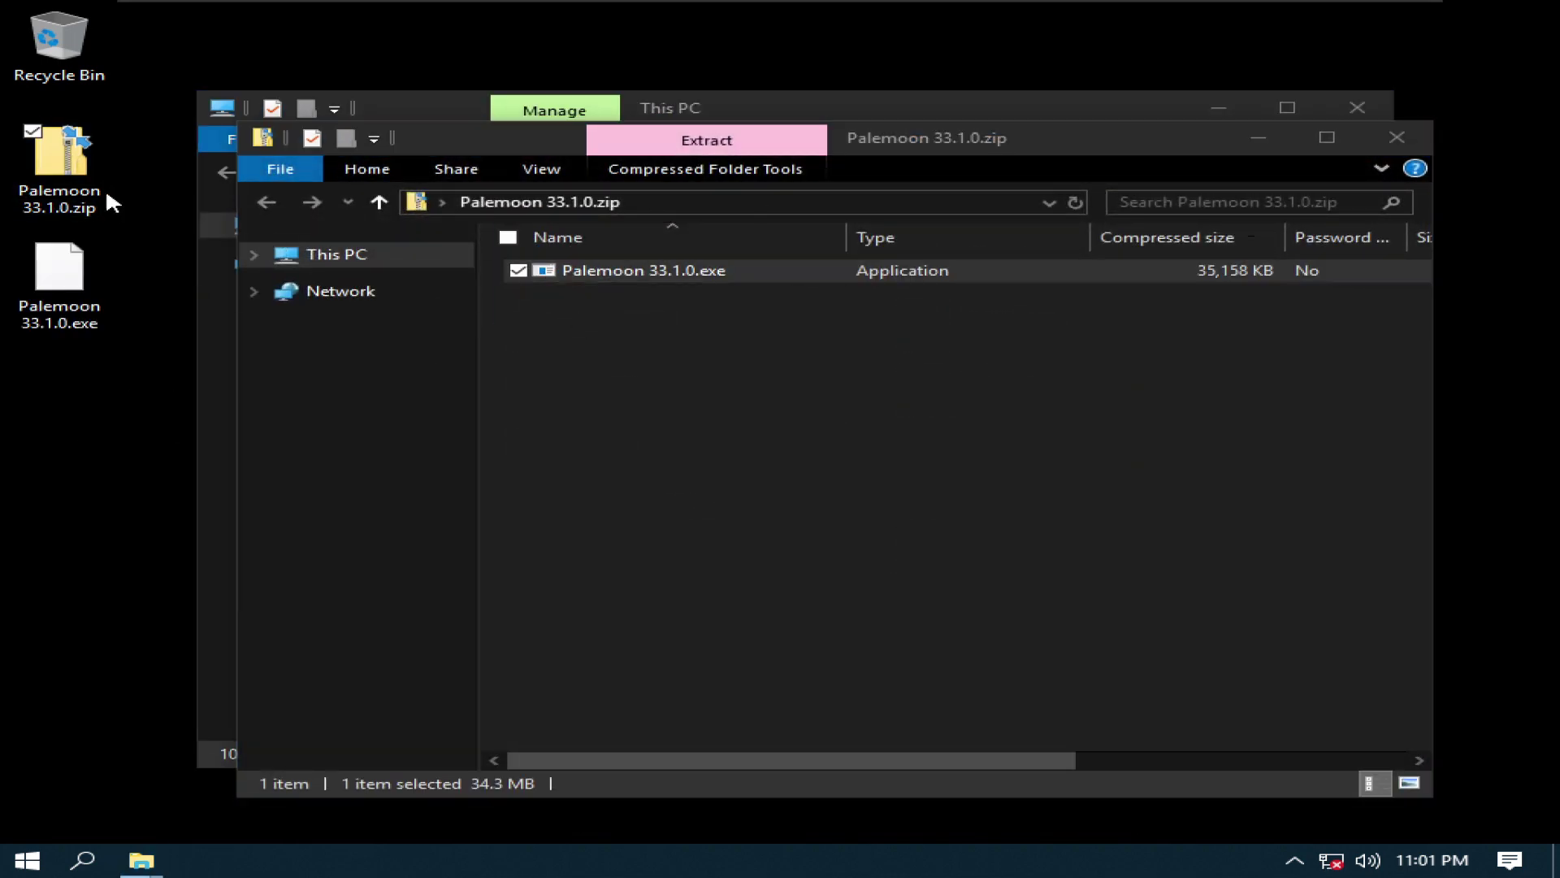
{"action": "left_click", "coordinate": [84, 194]}
{"action": "key", "text": "shift+Delete"}
{"action": "key", "text": "Return"}
{"action": "left_click", "coordinate": [1397, 137]}
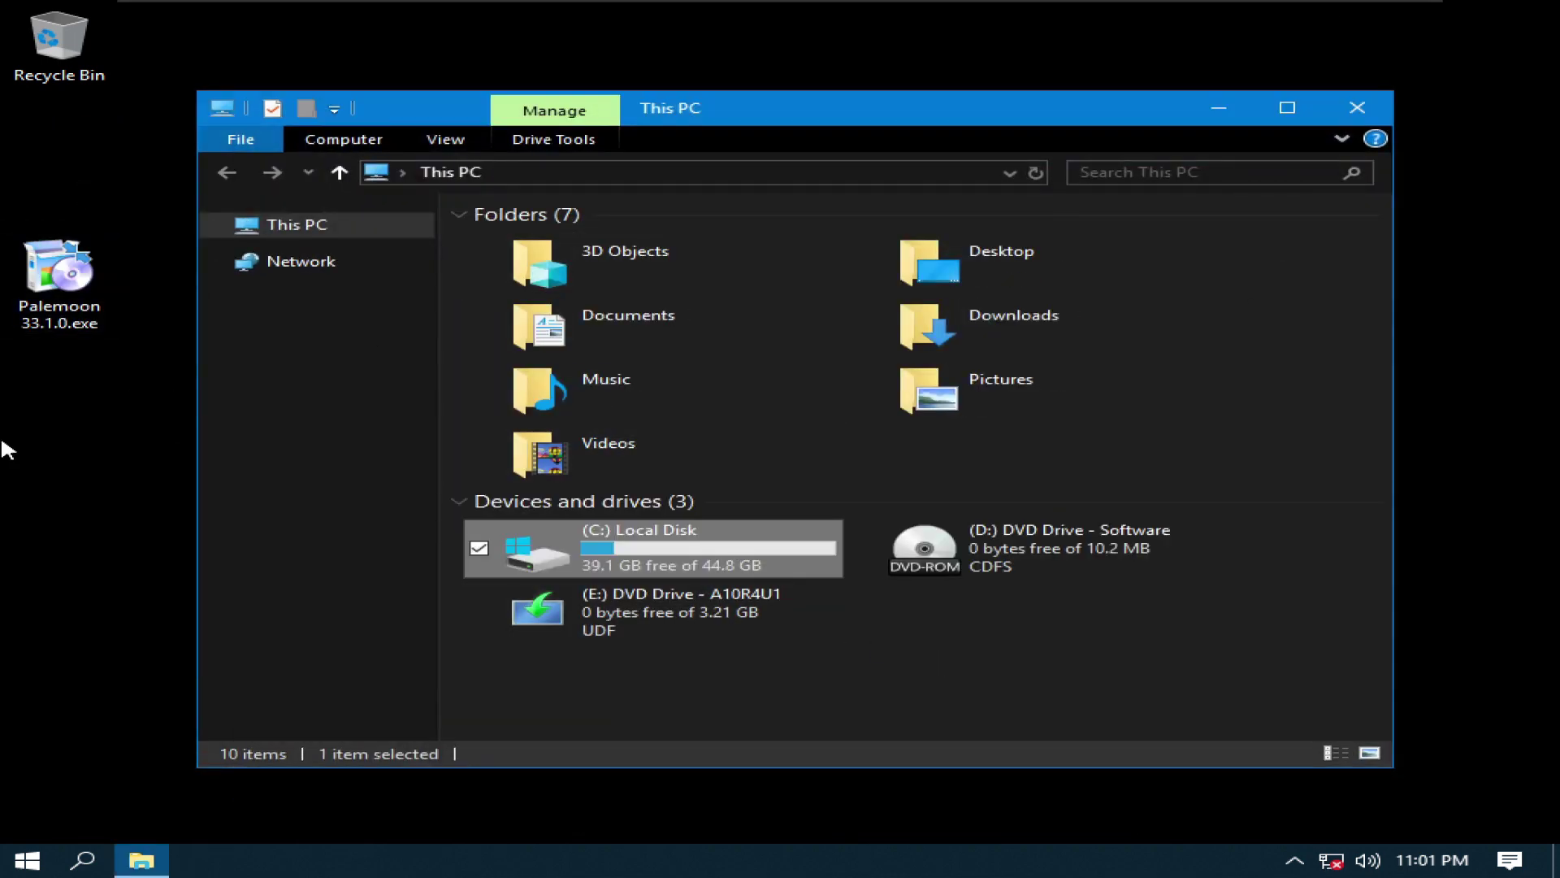
Launch Palemoon 33.1.0.exe and allow both the Pale Moon and VMware Tools installers to make changes.
{"action": "double_click", "coordinate": [58, 268]}
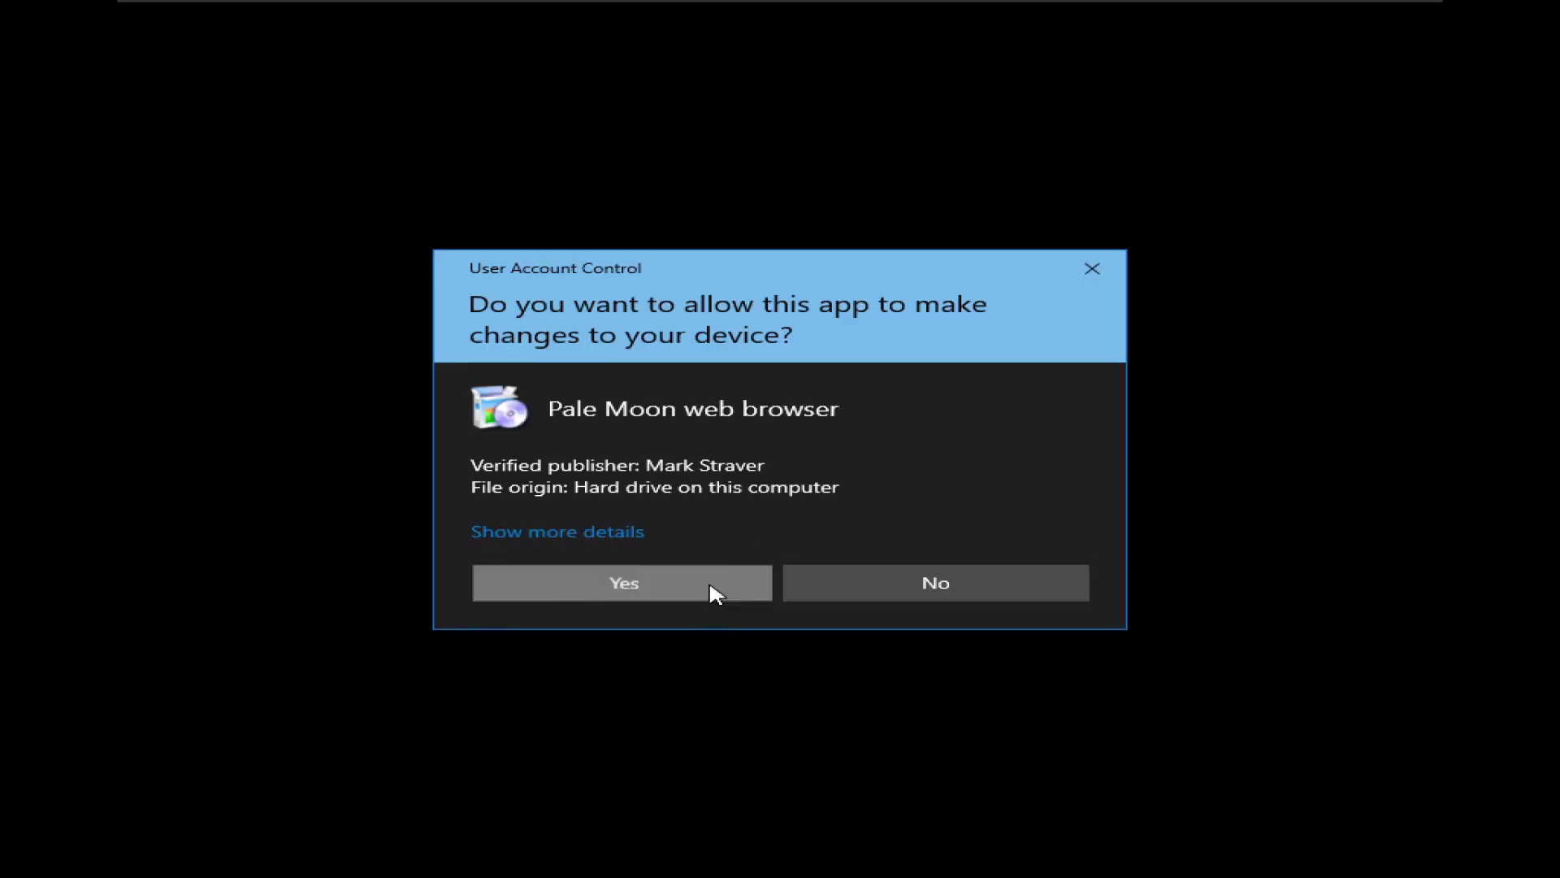
{"action": "left_click", "coordinate": [710, 593]}
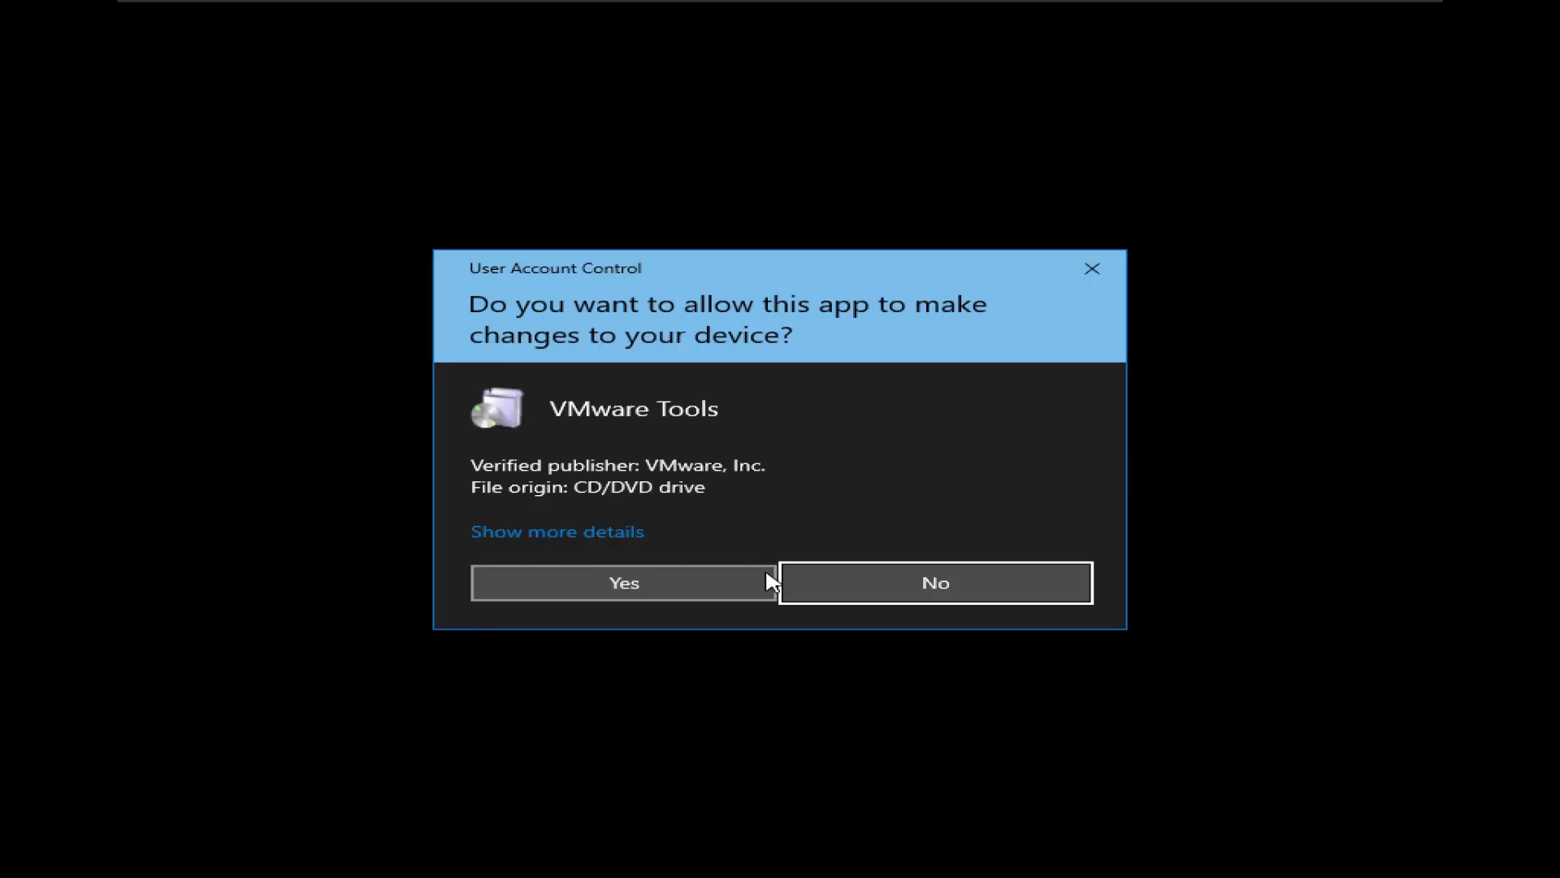
{"action": "left_click", "coordinate": [769, 583]}
Go through the VMware Tools and Pale Moon setup wizards, keeping Pale Moon's Standard setup type, and start the installations.
{"action": "left_click", "coordinate": [921, 613]}
{"action": "left_click", "coordinate": [446, 557]}
{"action": "left_click", "coordinate": [947, 616]}
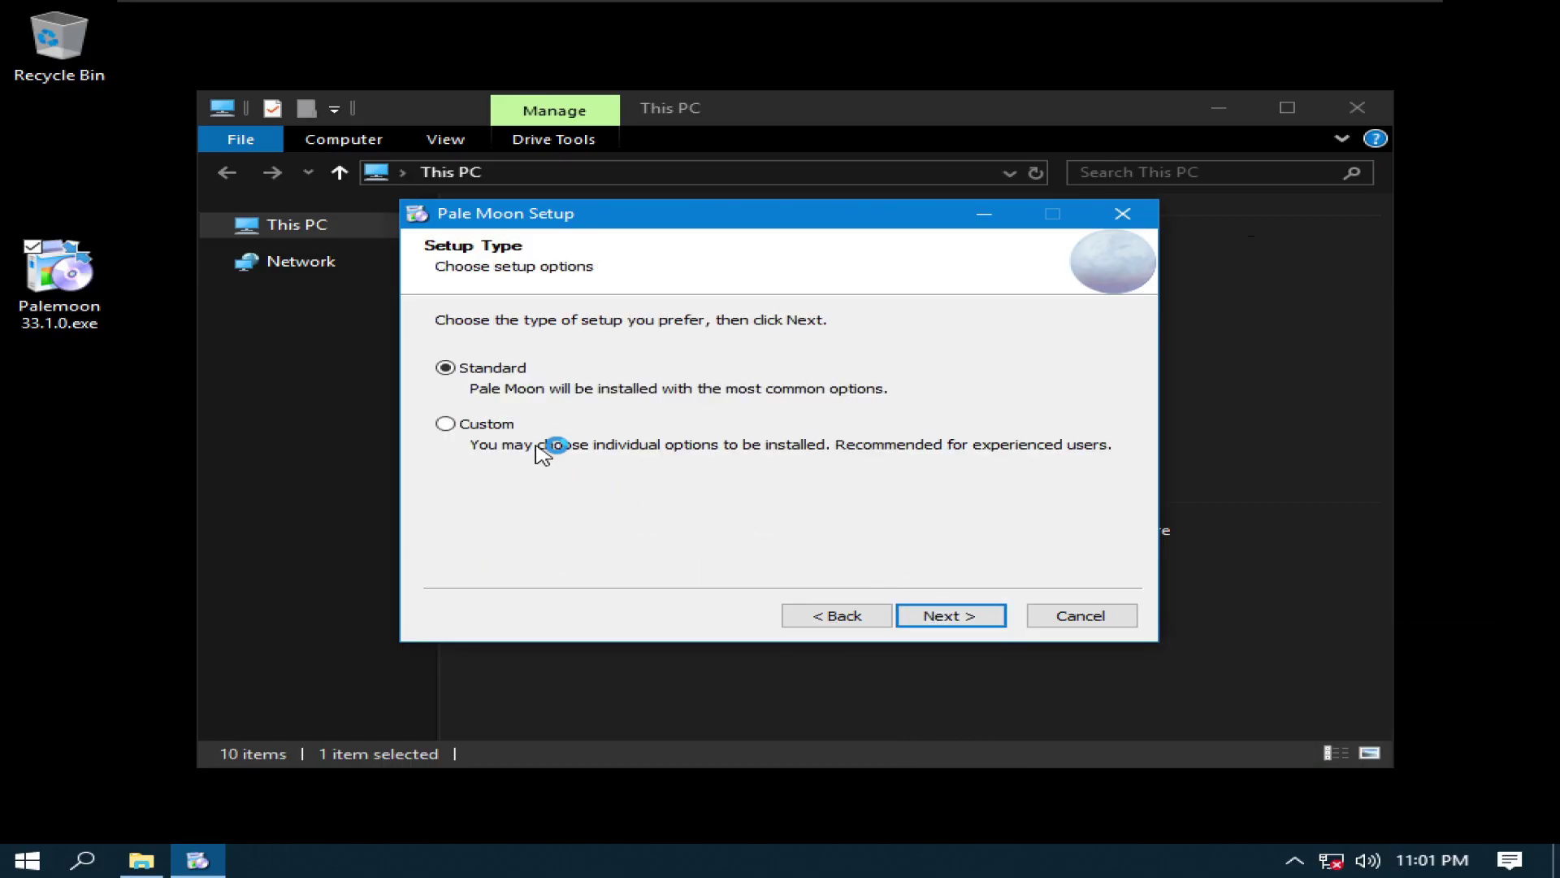
{"action": "left_click", "coordinate": [972, 618]}
{"action": "left_click", "coordinate": [926, 618]}
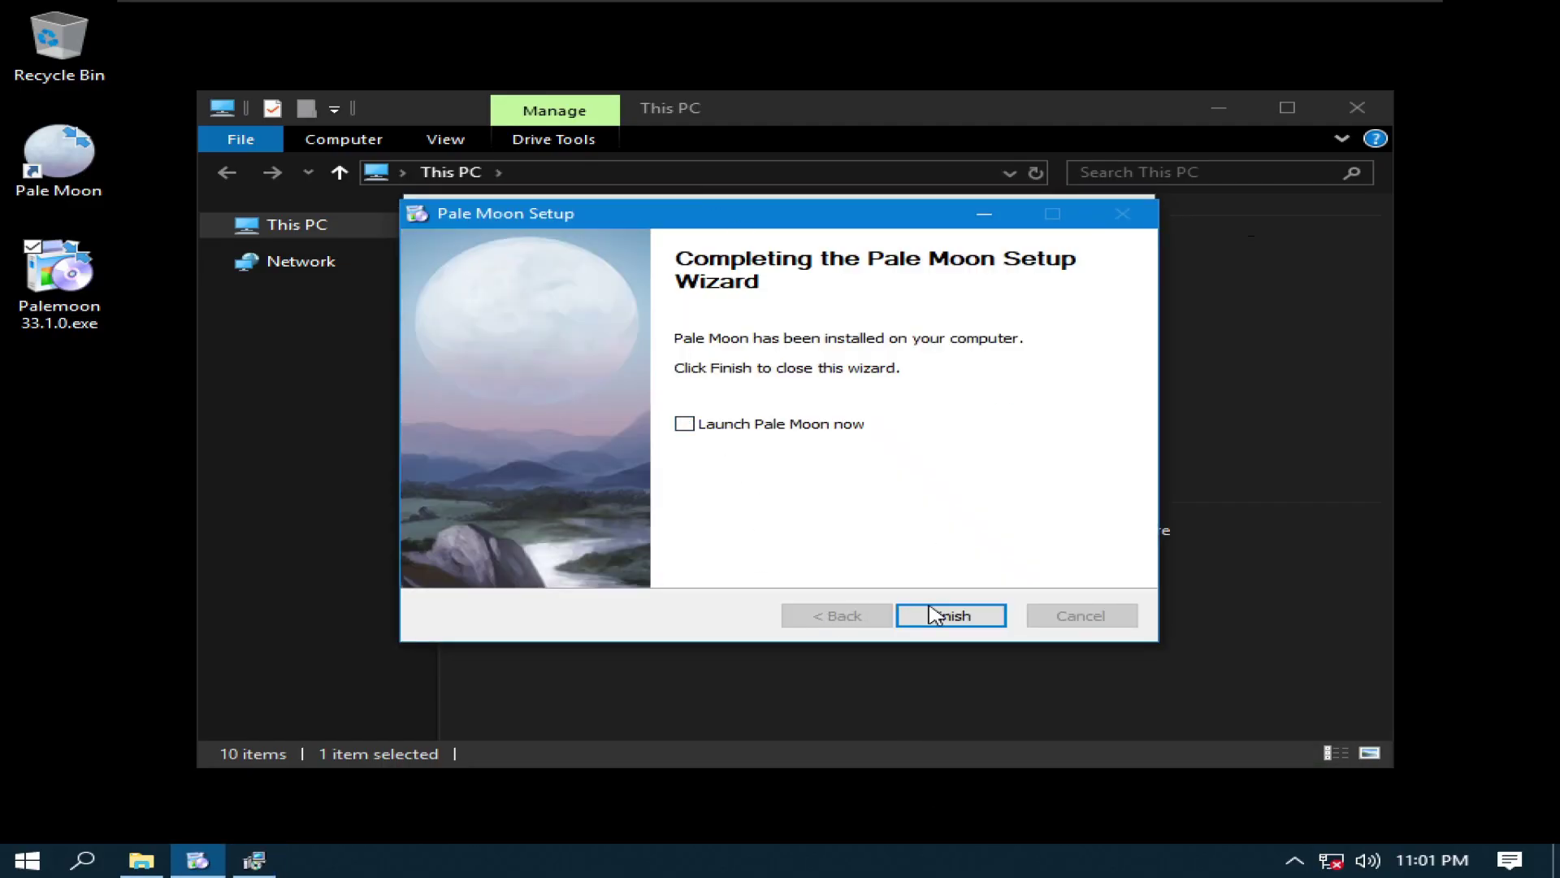
Finish the Pale Moon setup without launching the browser and delete Palemoon 33.1.0.exe from the desktop.
{"action": "left_click", "coordinate": [935, 615]}
{"action": "left_click", "coordinate": [58, 277]}
{"action": "key", "text": "Delete"}
Set the display resolution to 1366 × 768, keep the changes and close the settings.
{"action": "right_click", "coordinate": [7, 493]}
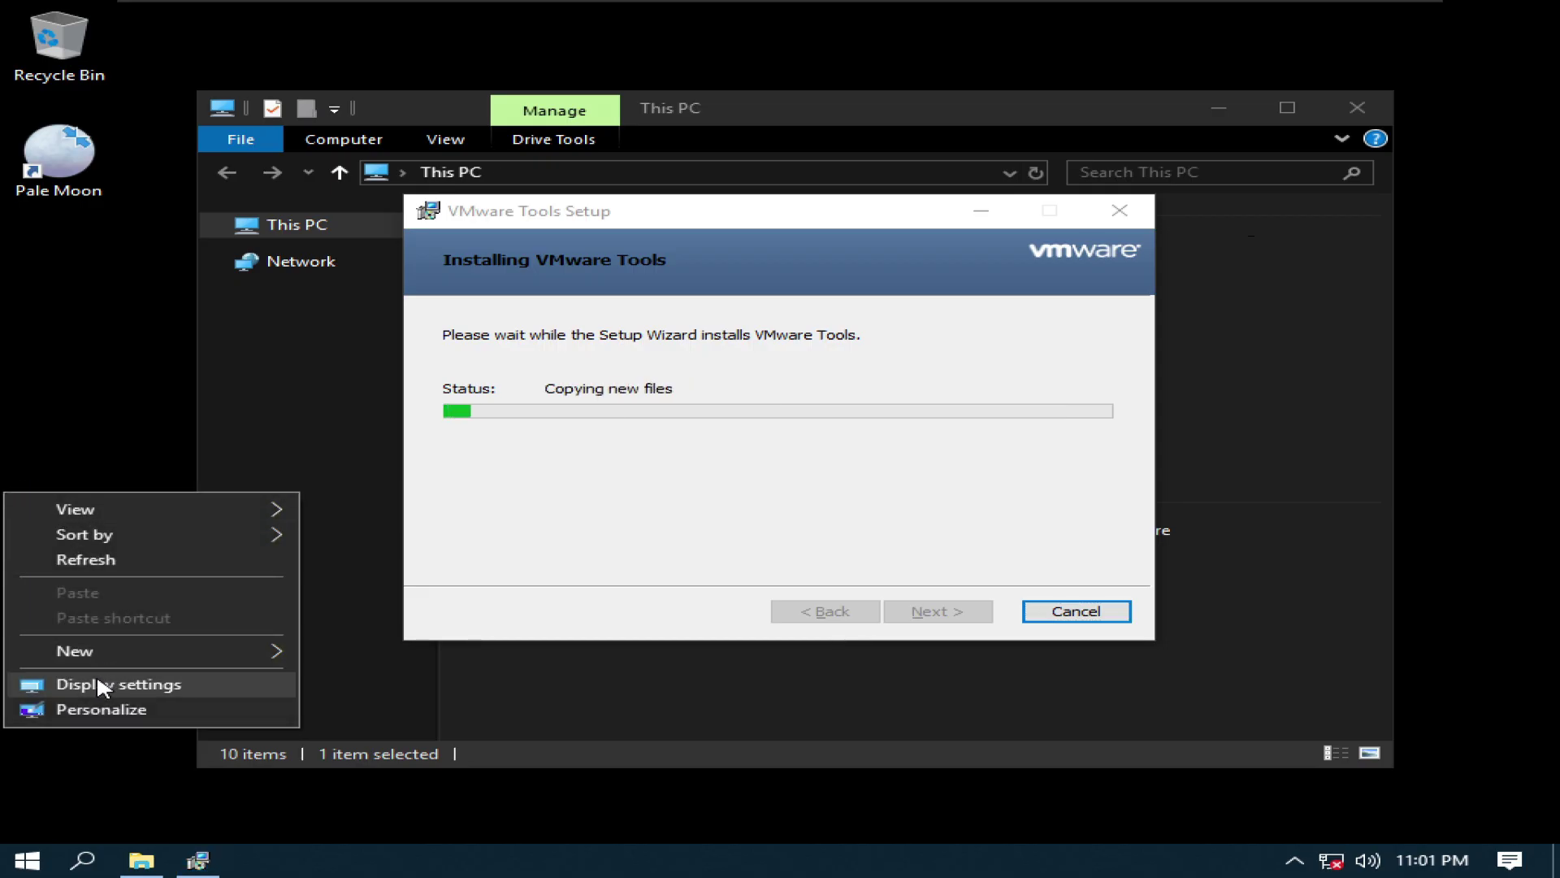
{"action": "left_click", "coordinate": [63, 710]}
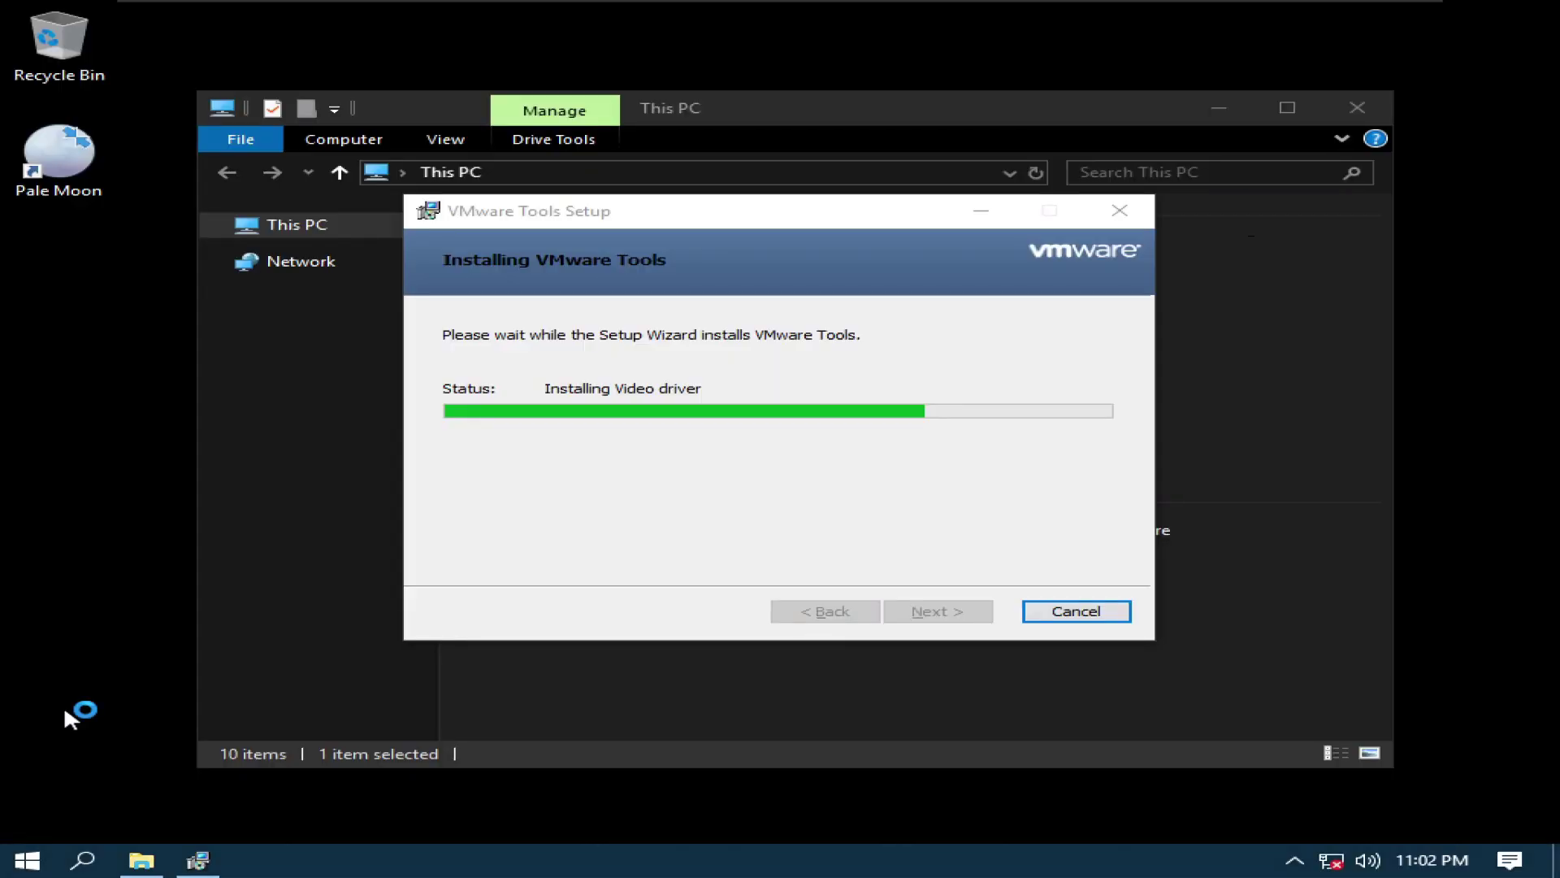
{"action": "right_click", "coordinate": [86, 671]}
{"action": "left_click", "coordinate": [173, 626]}
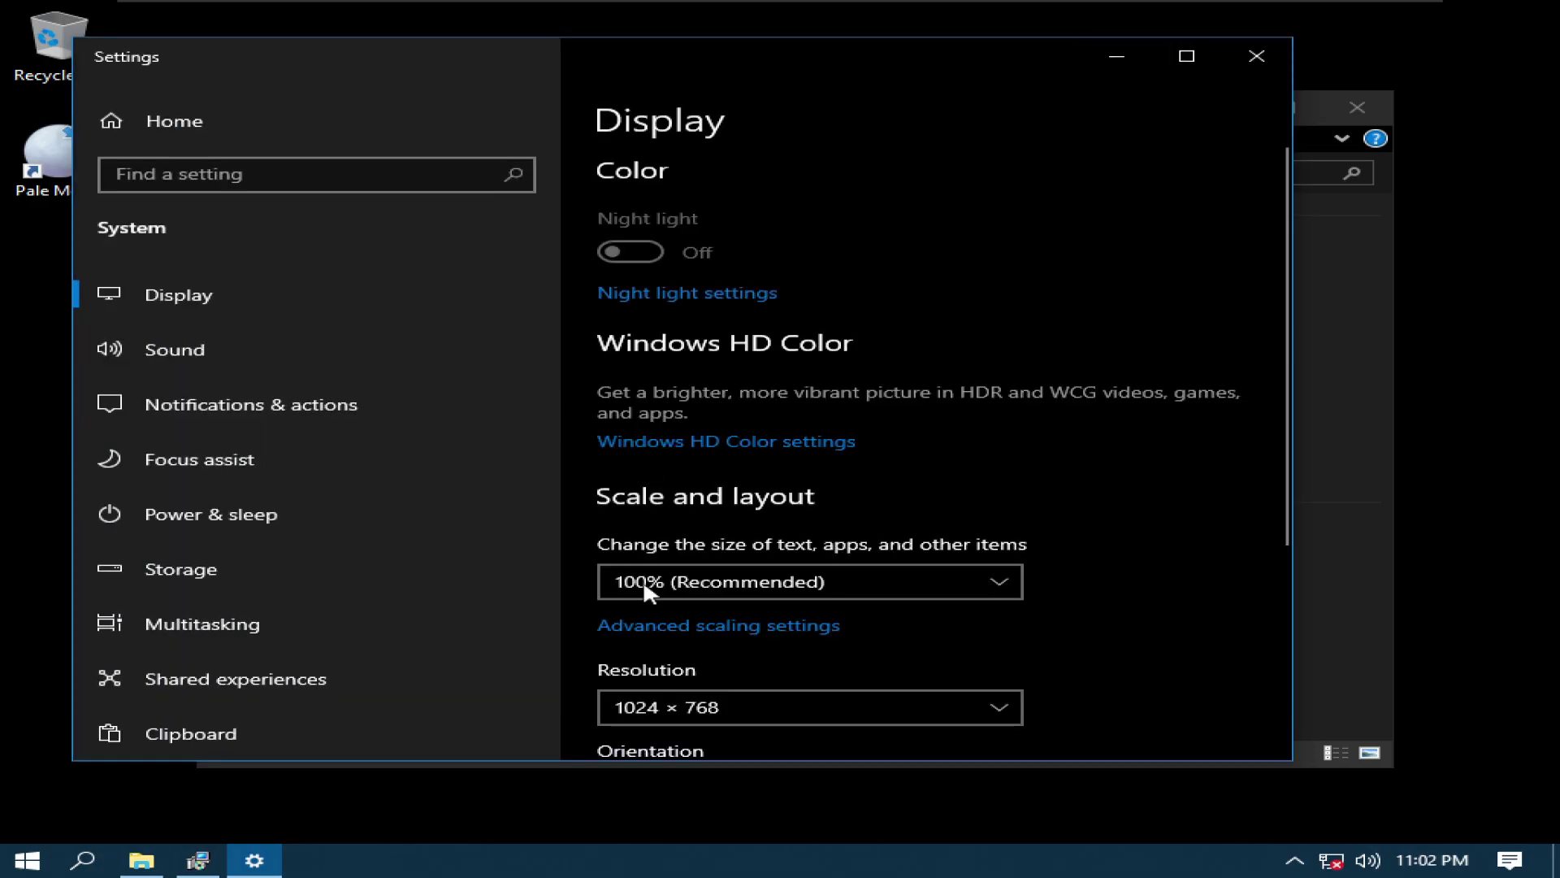
{"action": "left_click", "coordinate": [670, 706]}
{"action": "left_click", "coordinate": [696, 458]}
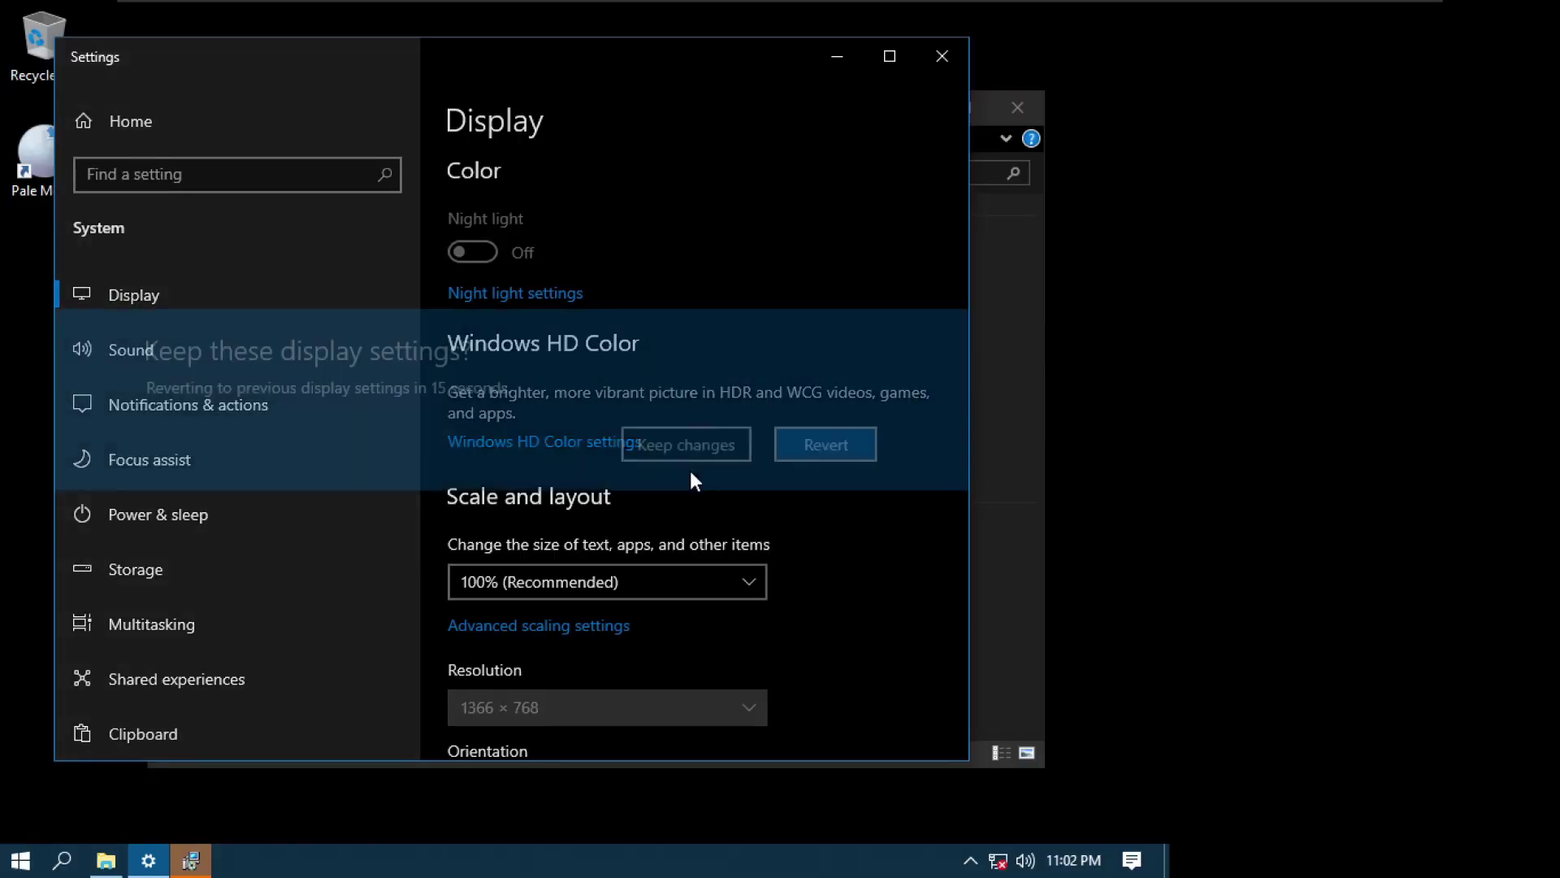
{"action": "left_click", "coordinate": [701, 442]}
{"action": "key", "text": "alt+F4"}
Finish the VMware Tools setup and restart the system to apply its configuration changes.
{"action": "left_click", "coordinate": [803, 615]}
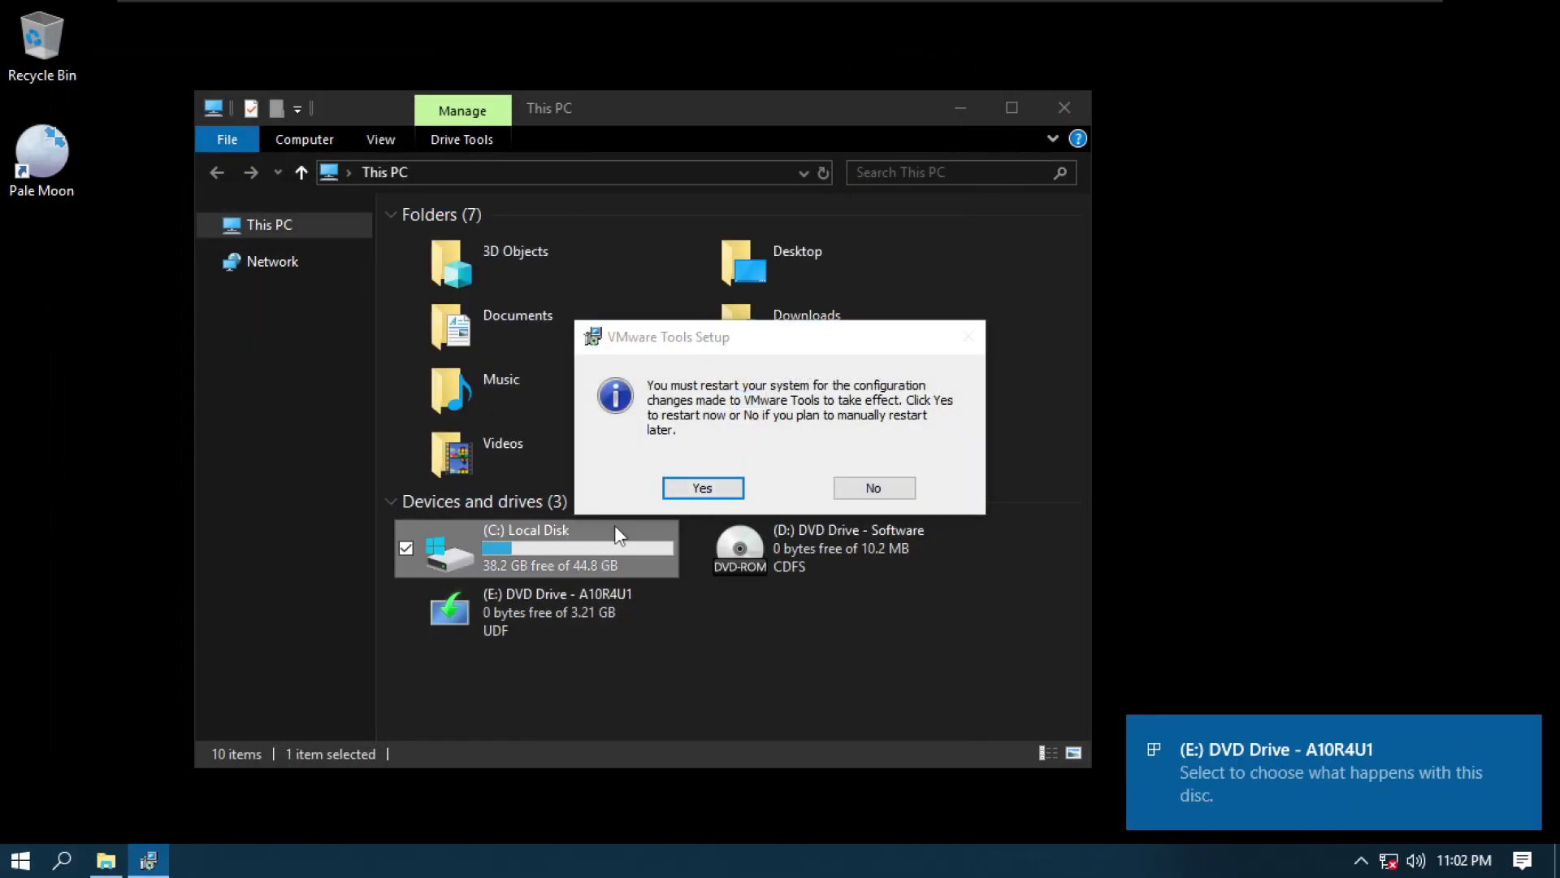
{"action": "left_click", "coordinate": [709, 489]}
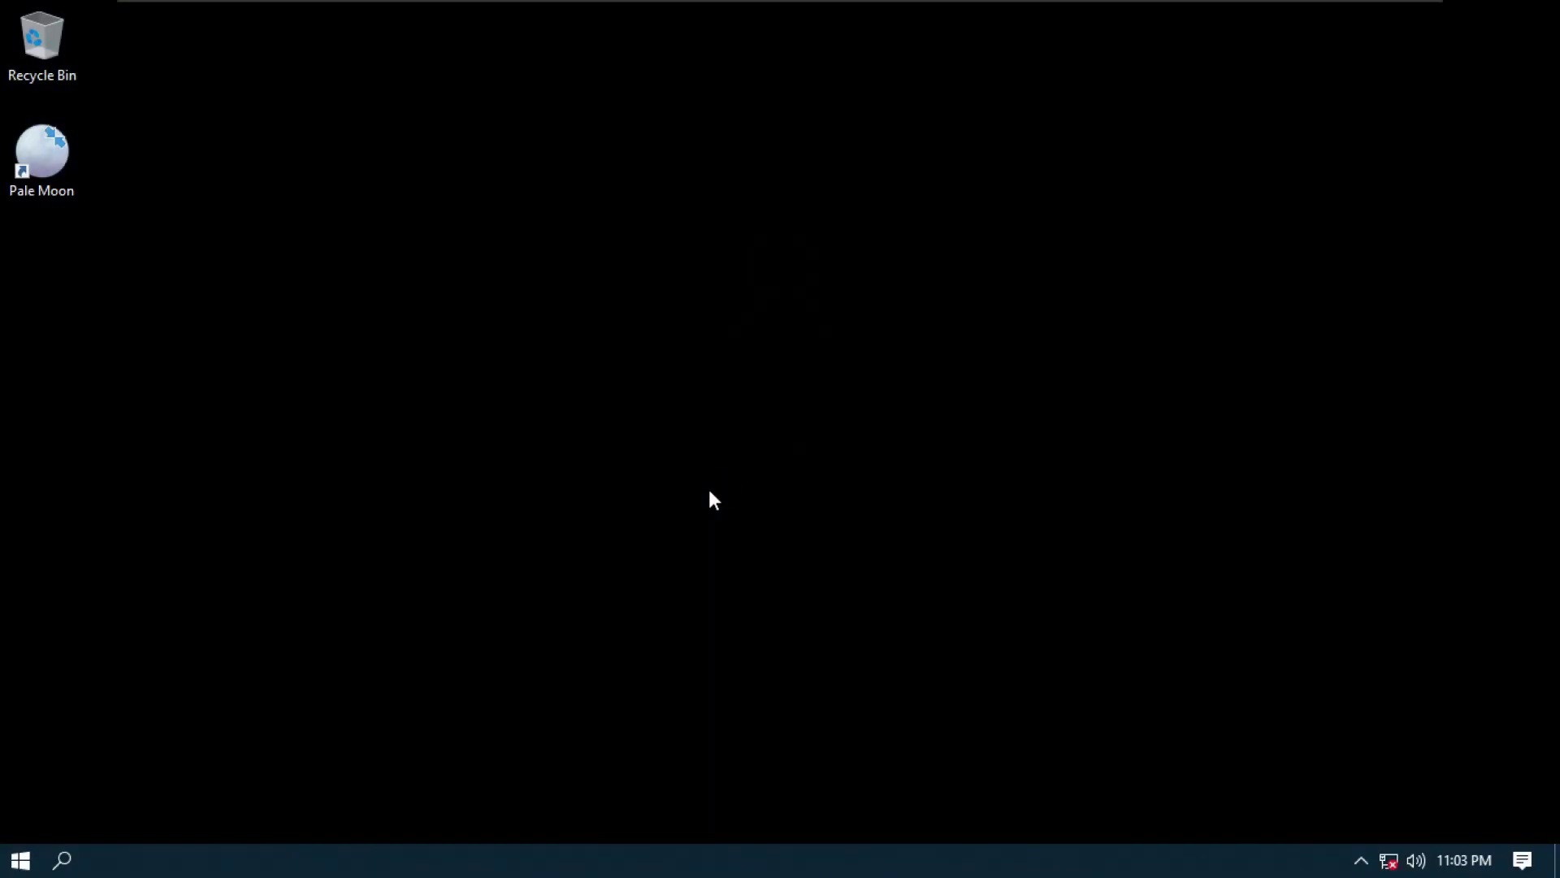
Examine the C: drive's used and free space in its properties, then close the open windows.
{"action": "key", "text": "super+e"}
{"action": "right_click", "coordinate": [548, 494]}
{"action": "left_click", "coordinate": [636, 475]}
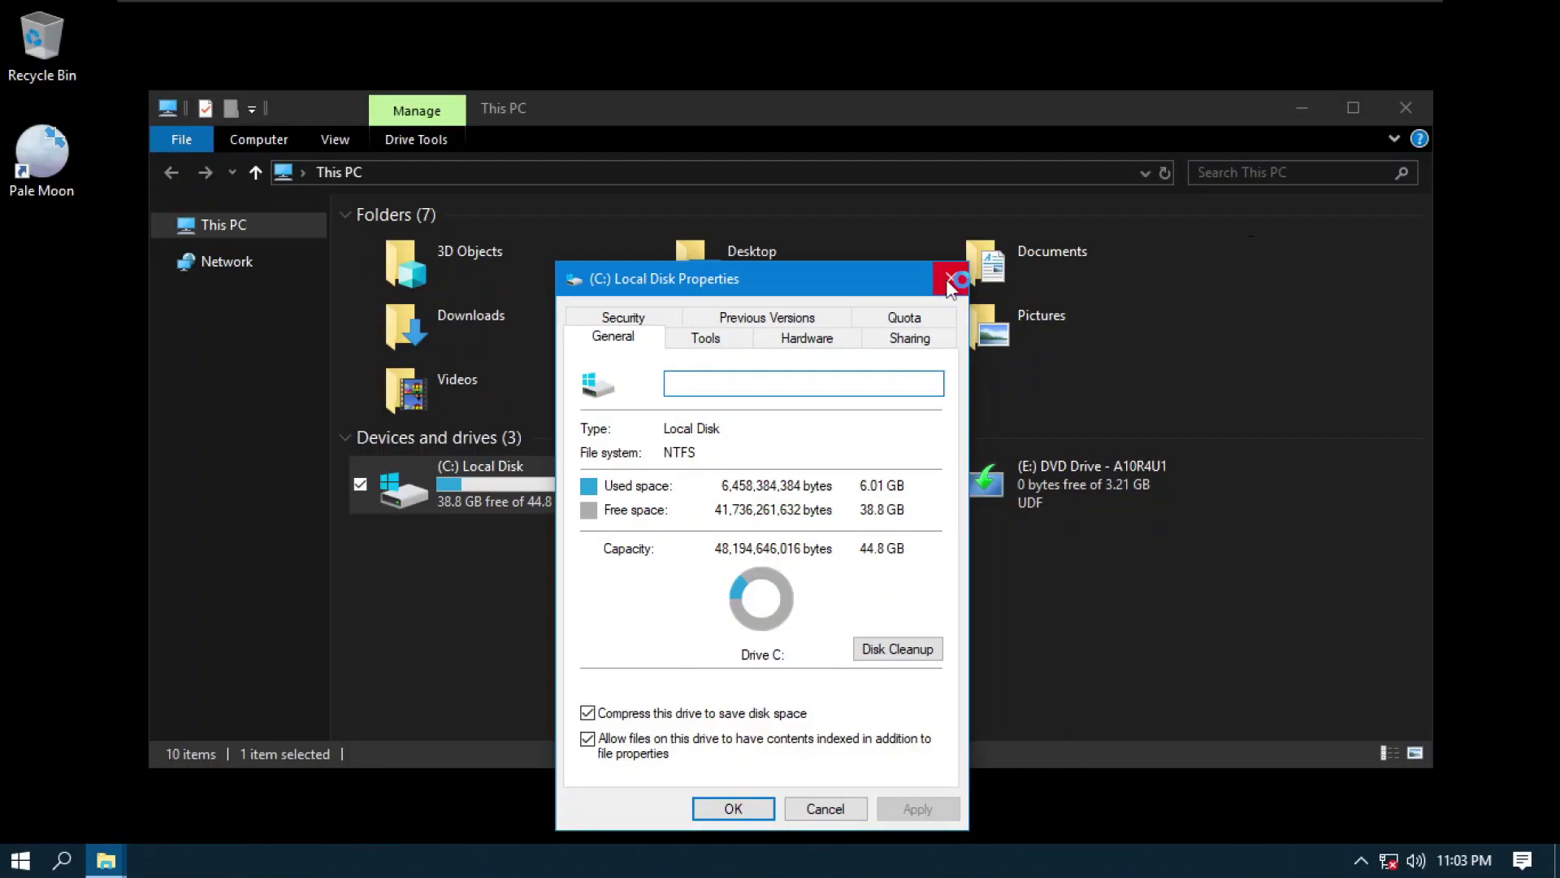
{"action": "left_click", "coordinate": [951, 278]}
{"action": "left_click", "coordinate": [1406, 107]}
Find Reflection.jpg on the host computer, copy it to the virtual machine's desktop and set it as the desktop background.
{"action": "key", "text": "super"}
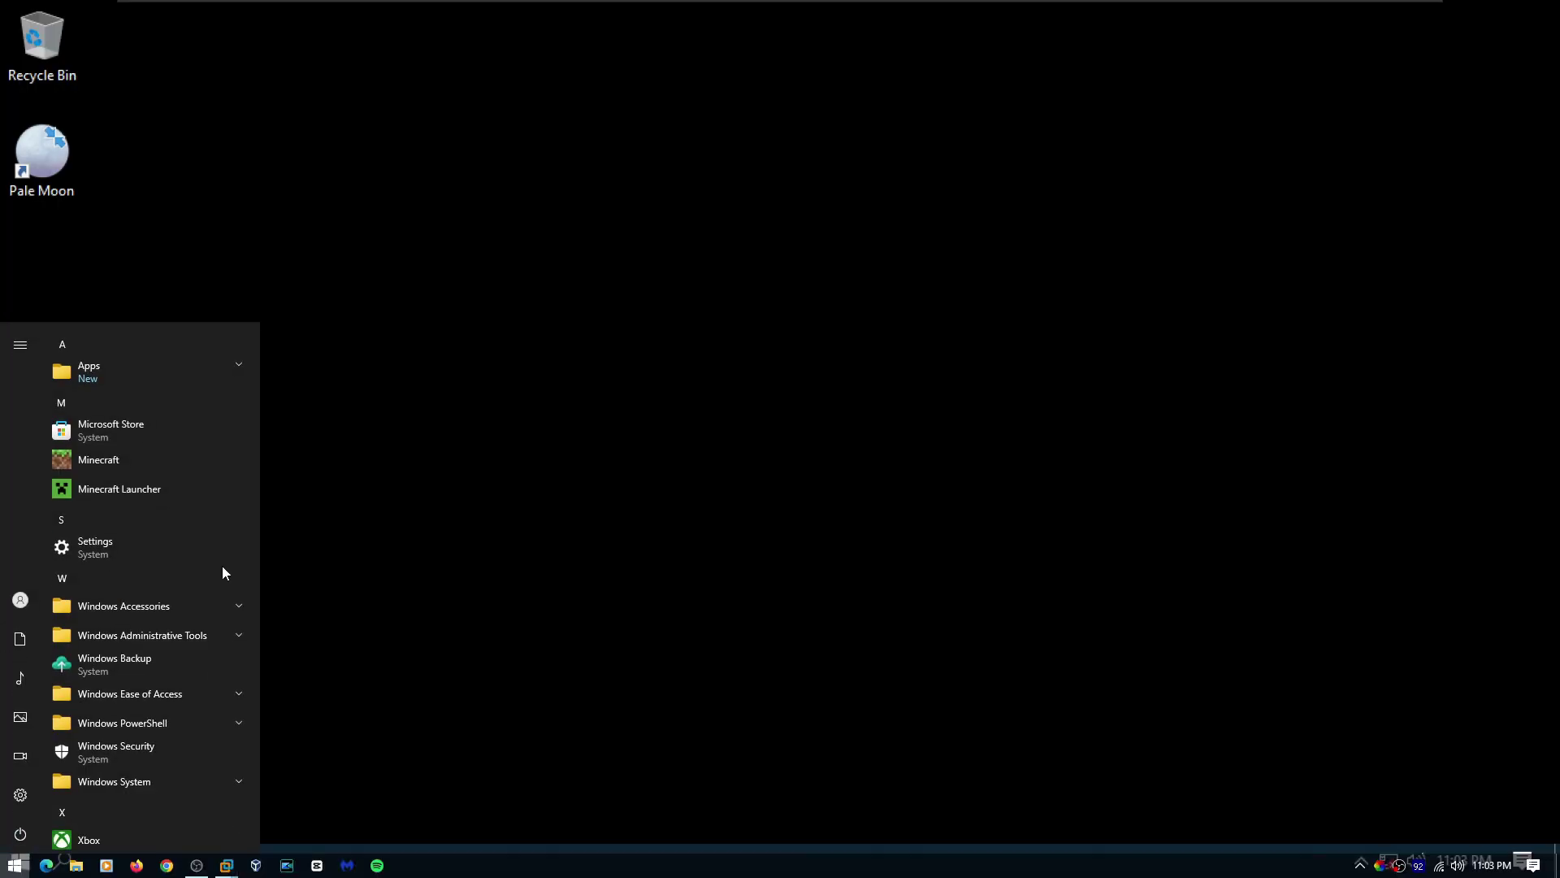
{"action": "type", "text": "reflection"}
{"action": "left_click", "coordinate": [376, 640]}
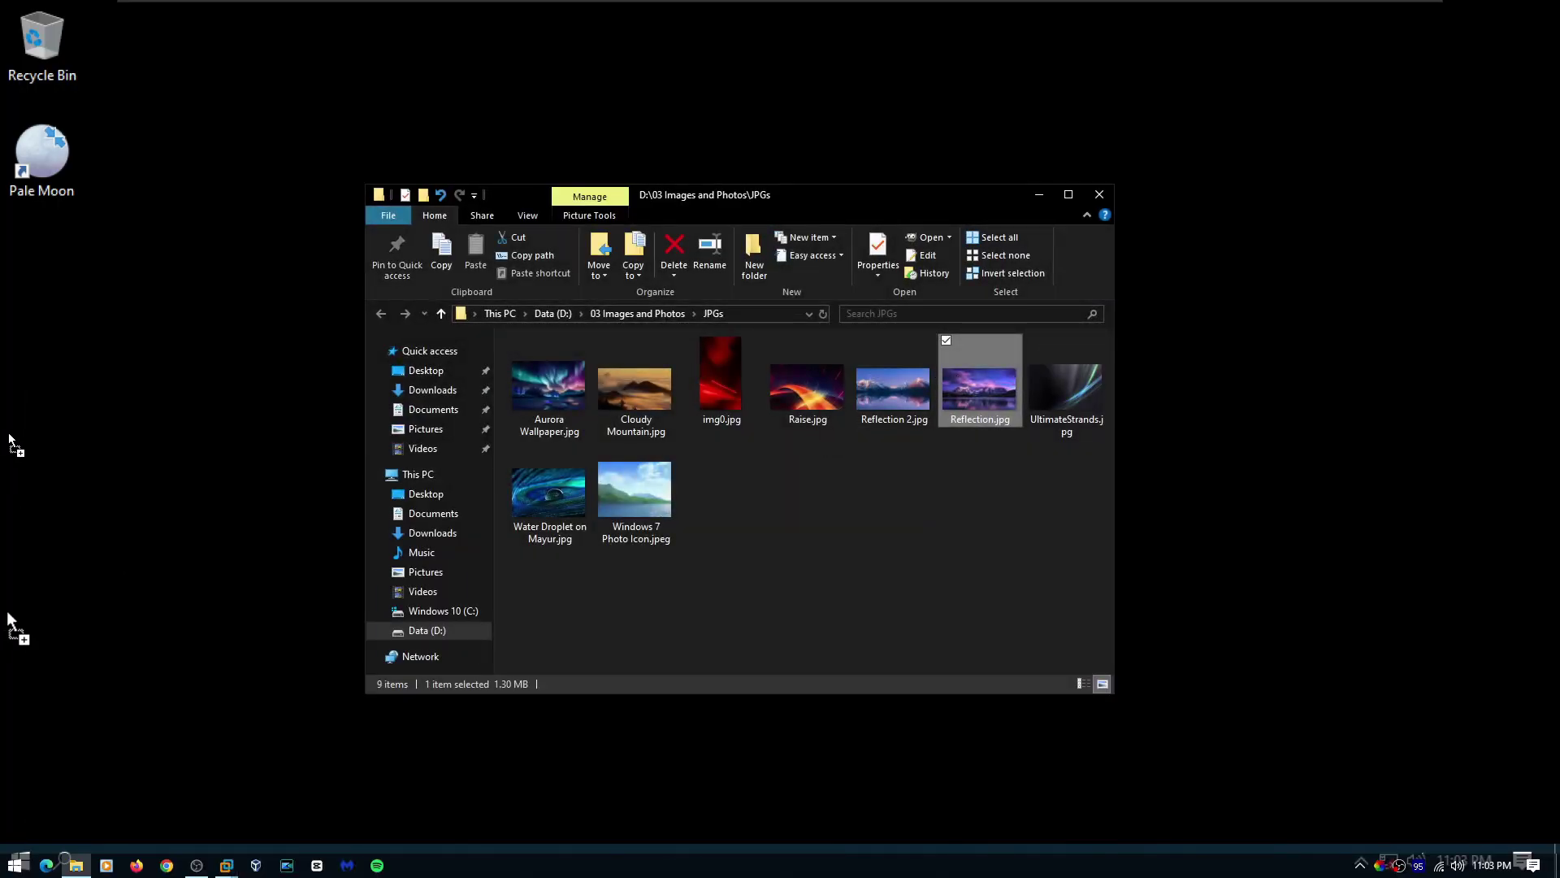
{"action": "left_click_drag", "start_coordinate": [10, 620], "coordinate": [18, 601]}
{"action": "right_click", "coordinate": [20, 525]}
{"action": "left_click", "coordinate": [169, 159]}
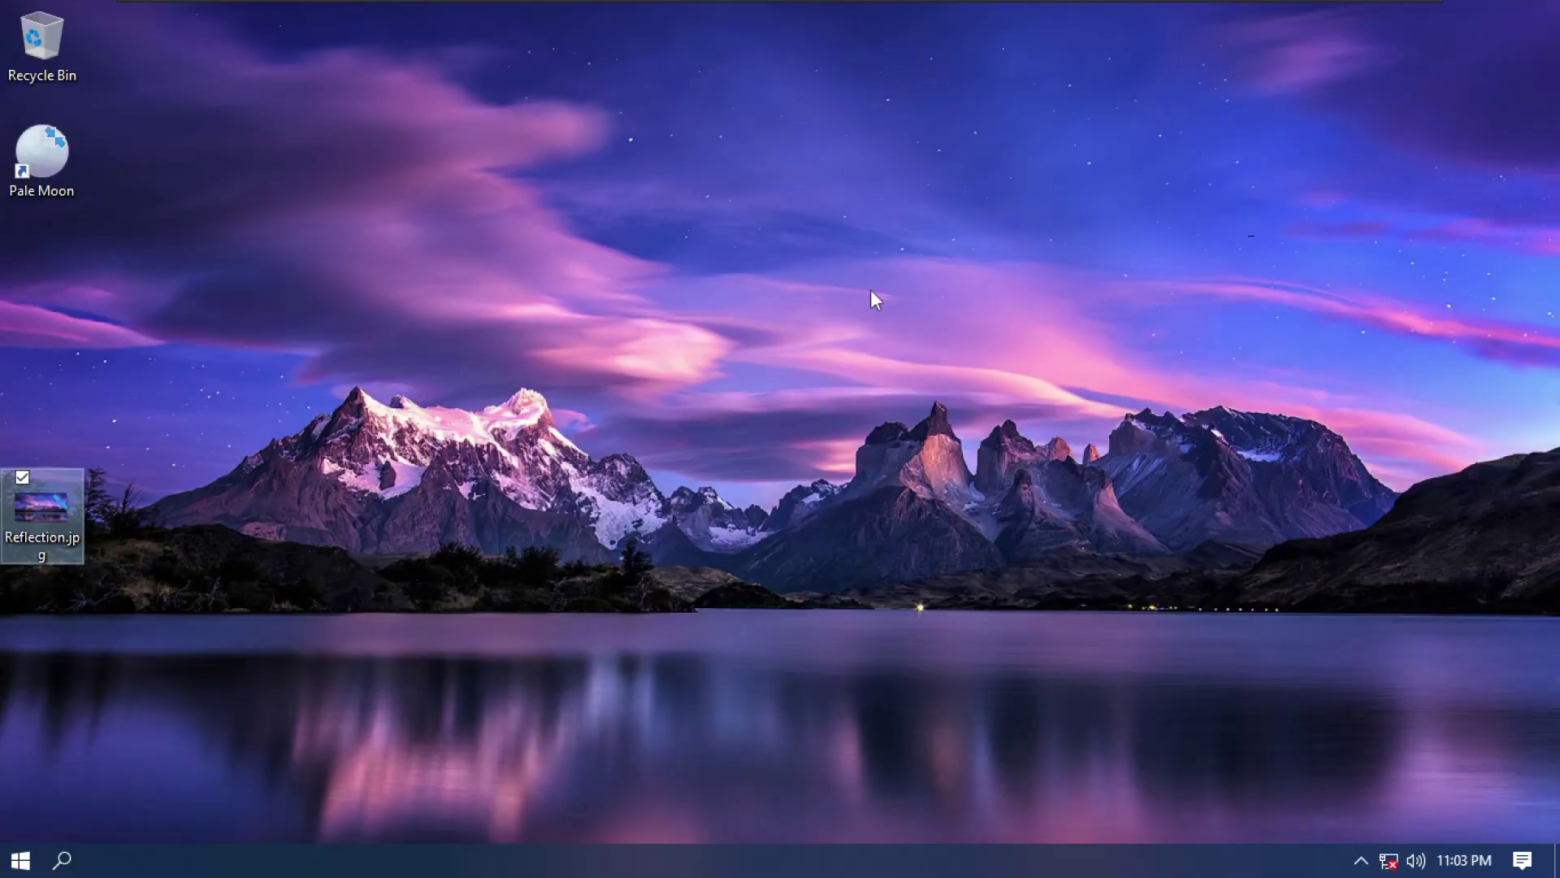
Place Reflection.jpg below the Pale Moon shortcut, move the Recycle Bin to the desktop's lower-right corner and rename it Trash.
{"action": "left_click_drag", "start_coordinate": [43, 512], "coordinate": [41, 276]}
{"action": "left_click_drag", "start_coordinate": [37, 45], "coordinate": [1454, 767]}
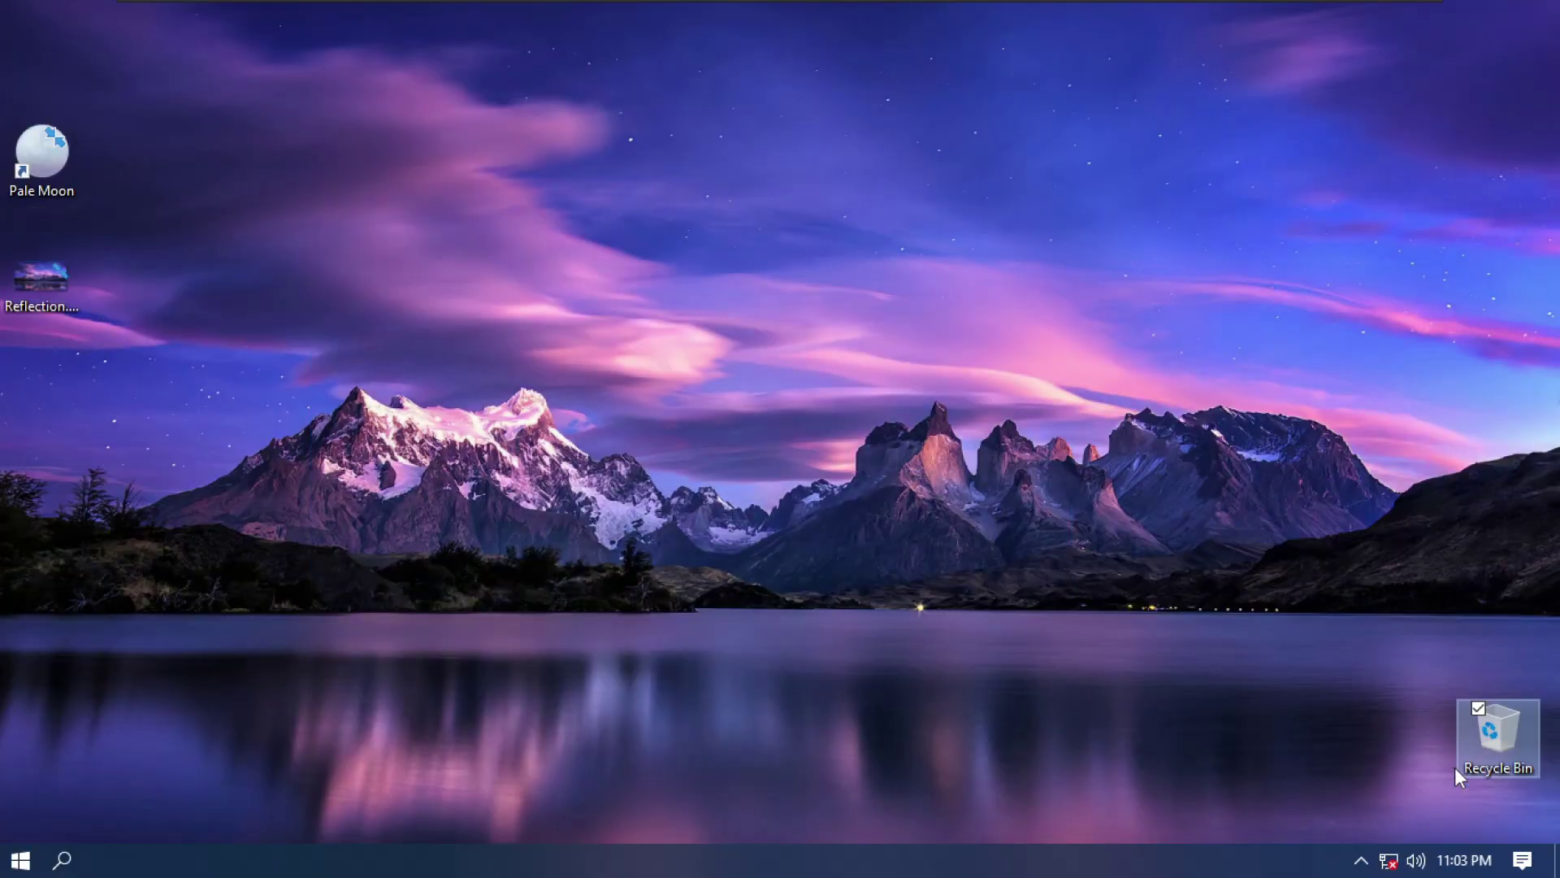
{"action": "key", "text": "F2"}
{"action": "type", "text": "Trash"}
{"action": "key", "text": "Return"}
Move the Pale Moon shortcut to the desktop's upper-left corner and place Reflection.jpg beside the Trash icon.
{"action": "left_click_drag", "start_coordinate": [41, 155], "coordinate": [4, 41]}
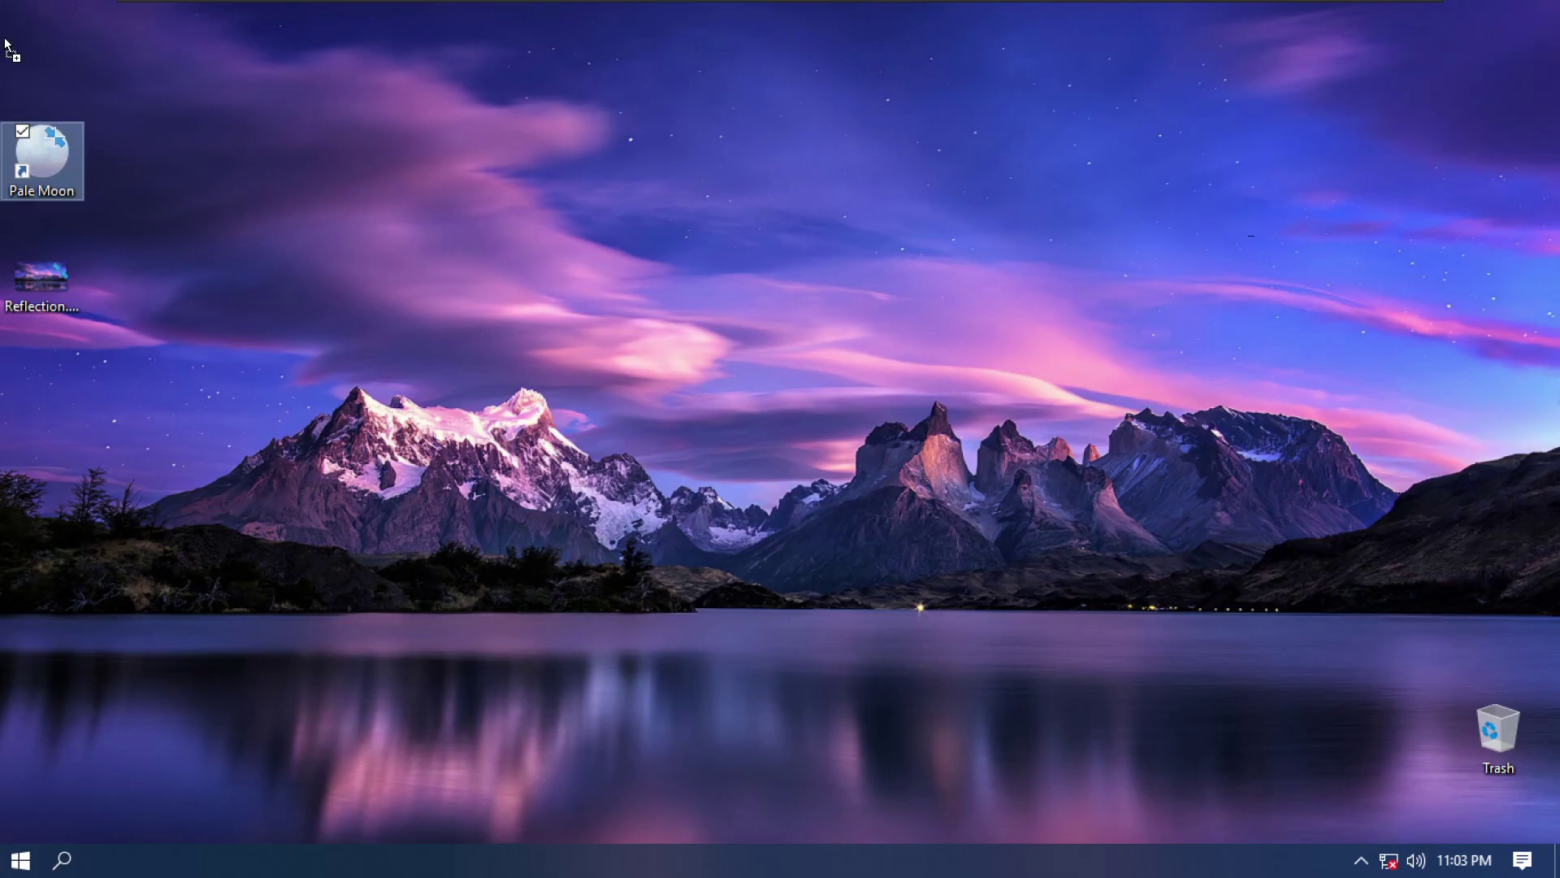
{"action": "left_click_drag", "start_coordinate": [39, 148], "coordinate": [39, 33]}
{"action": "left_click_drag", "start_coordinate": [42, 276], "coordinate": [1413, 740]}
{"action": "left_click", "coordinate": [1018, 374]}
{"action": "left_click_drag", "start_coordinate": [1275, 449], "coordinate": [906, 585]}
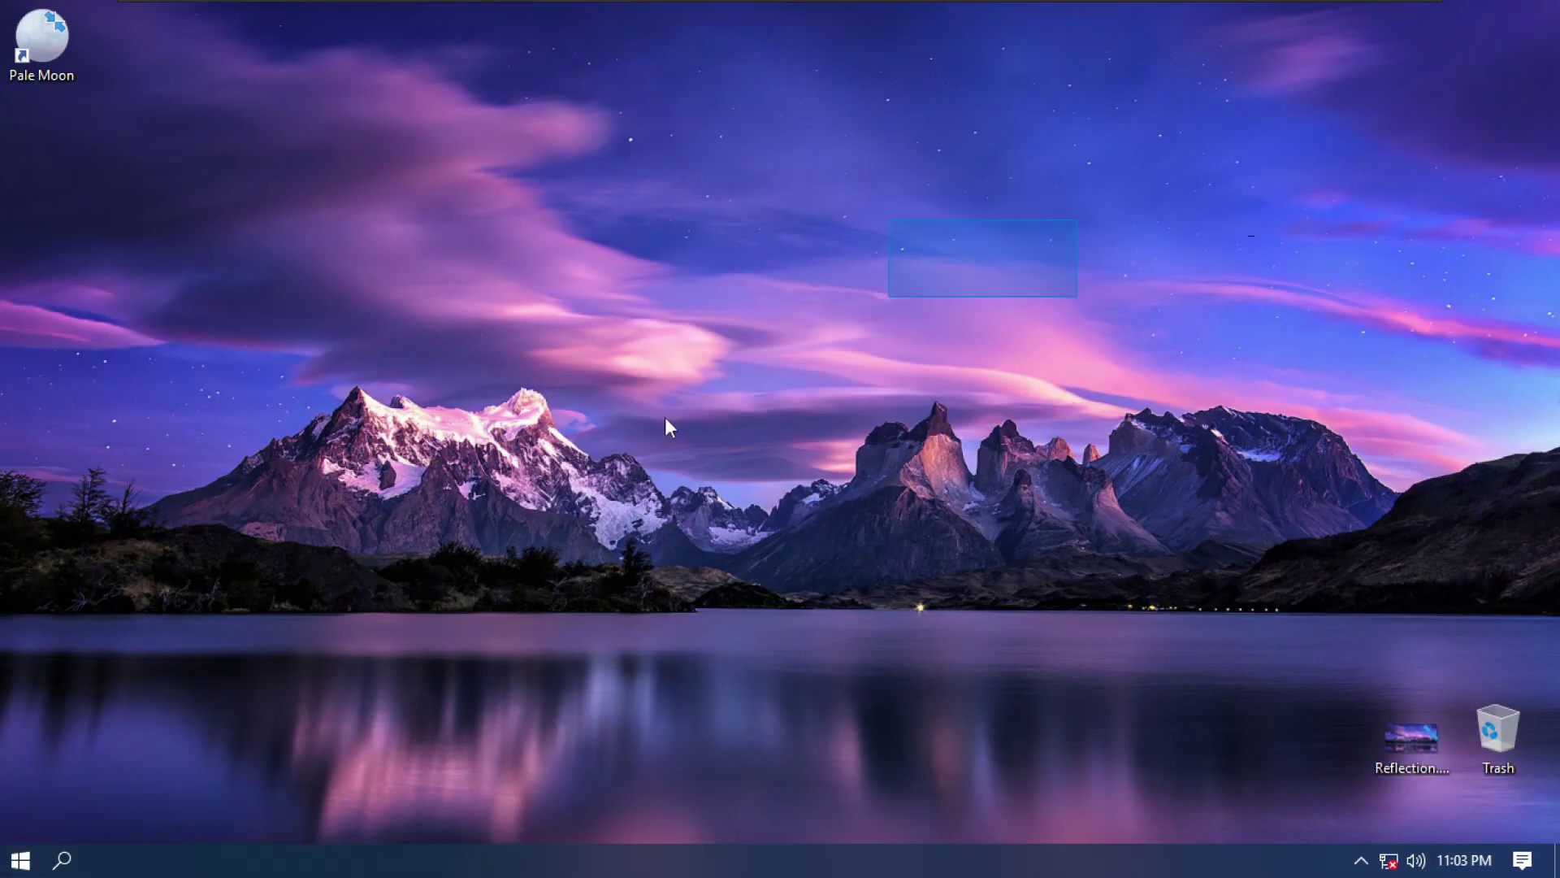
Connect the virtual machine's network adapter using NAT and apply the virtual machine settings.
{"action": "key", "text": "super"}
{"action": "key", "text": "super"}
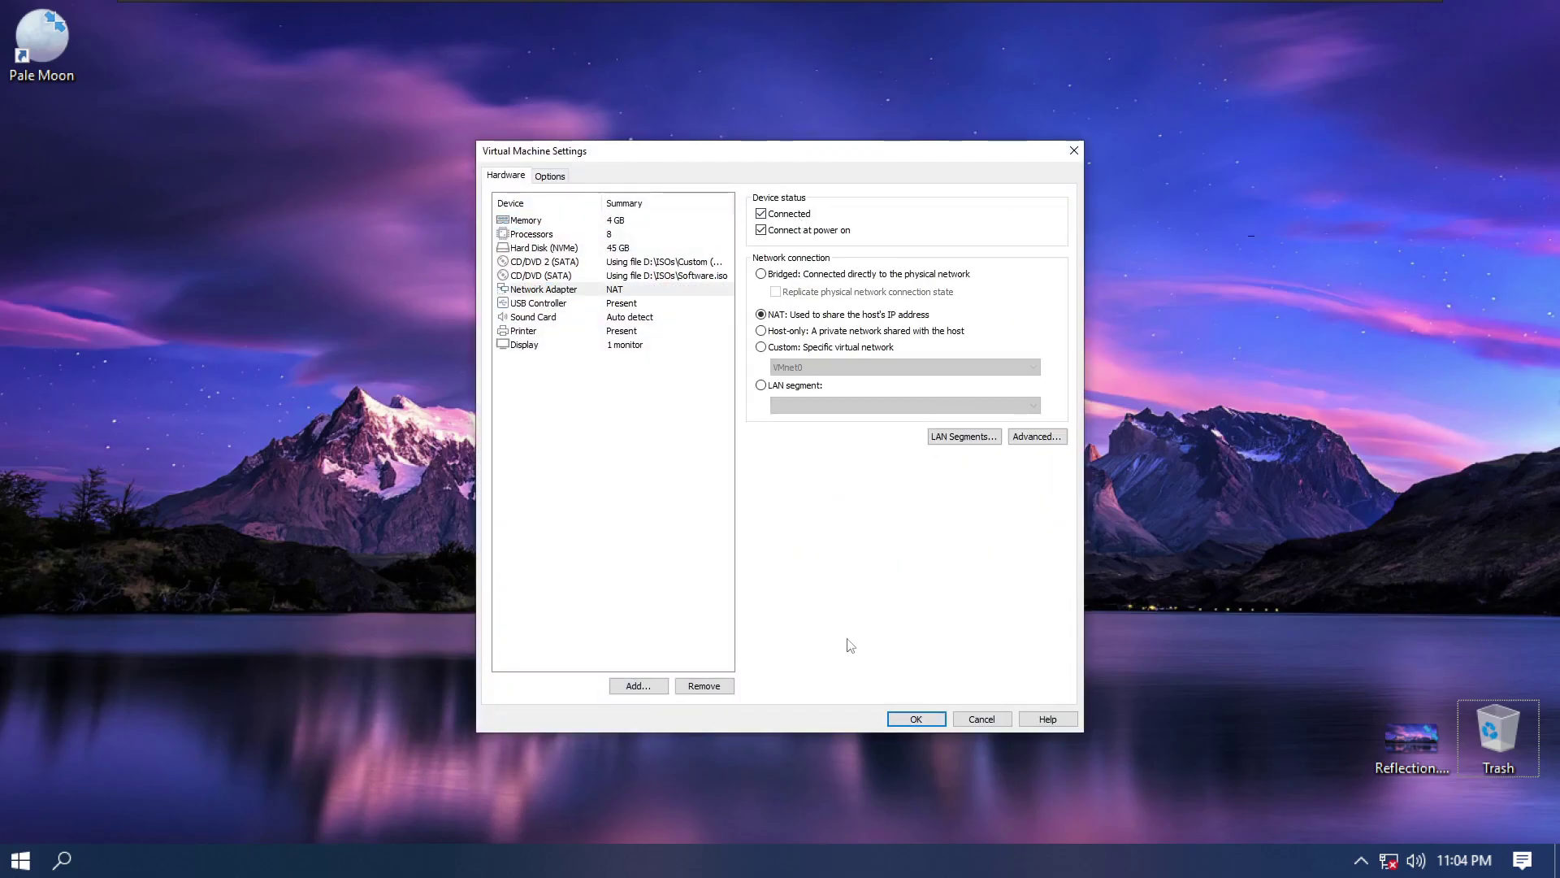
{"action": "left_click", "coordinate": [898, 718]}
{"action": "left_click", "coordinate": [1299, 415]}
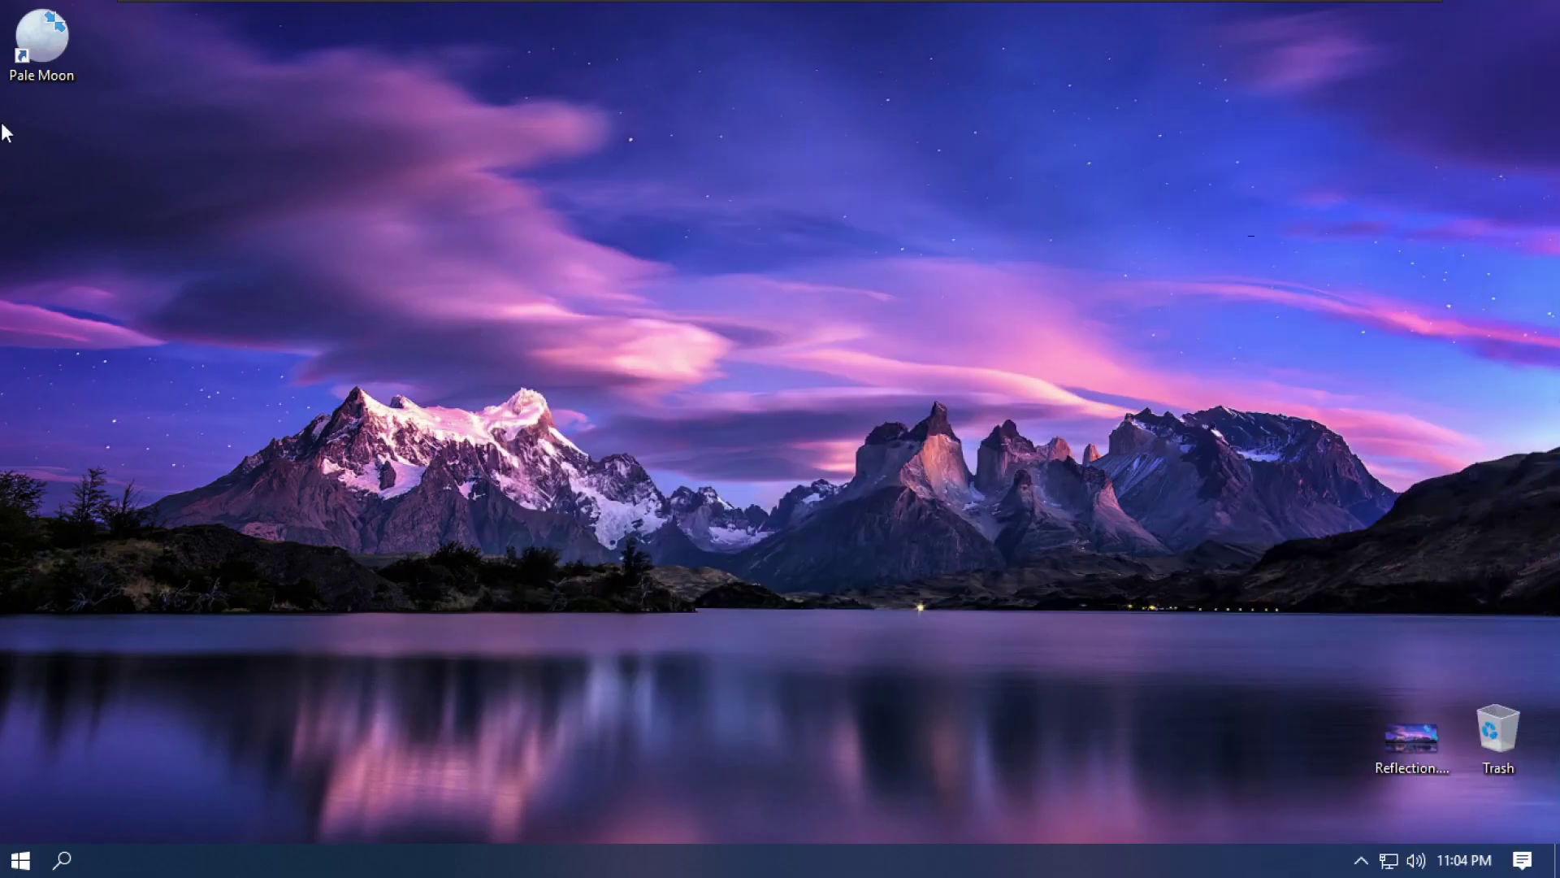
Launch Pale Moon, dismiss the default browser prompt and close the second tab.
{"action": "double_click", "coordinate": [39, 11]}
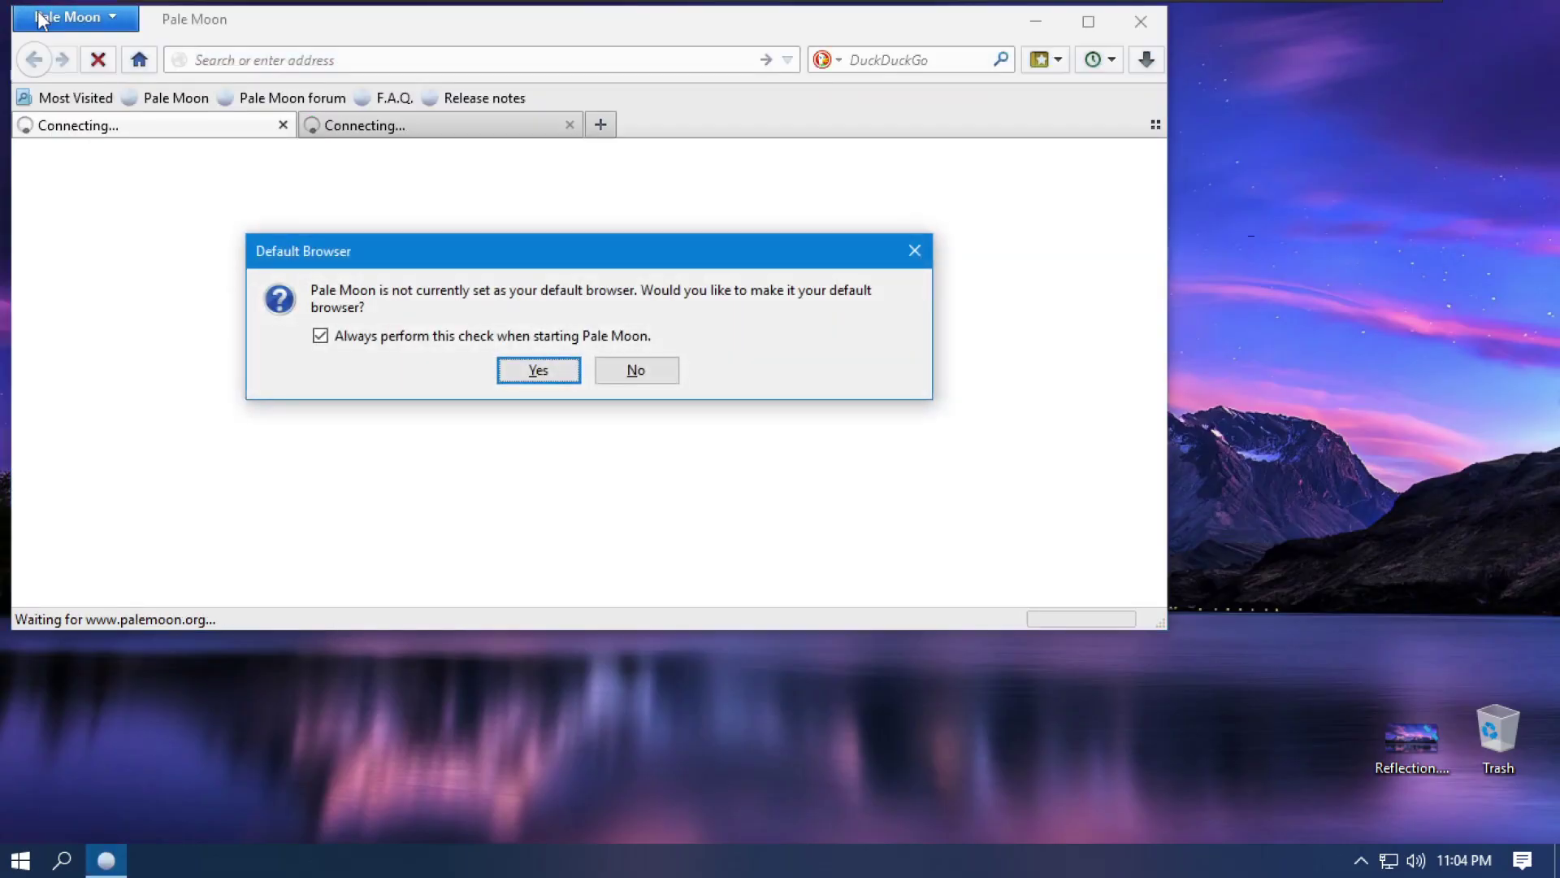
{"action": "key", "text": "Escape"}
{"action": "left_click", "coordinate": [572, 121]}
{"action": "key", "text": "ctrl+l"}
{"action": "type", "text": "youtub"}
{"action": "key", "text": "BackSpace"}
{"action": "key", "text": "BackSpace"}
{"action": "key", "text": "BackSpace"}
{"action": "type", "text": "utube.com/@techteamaspect/videos"}
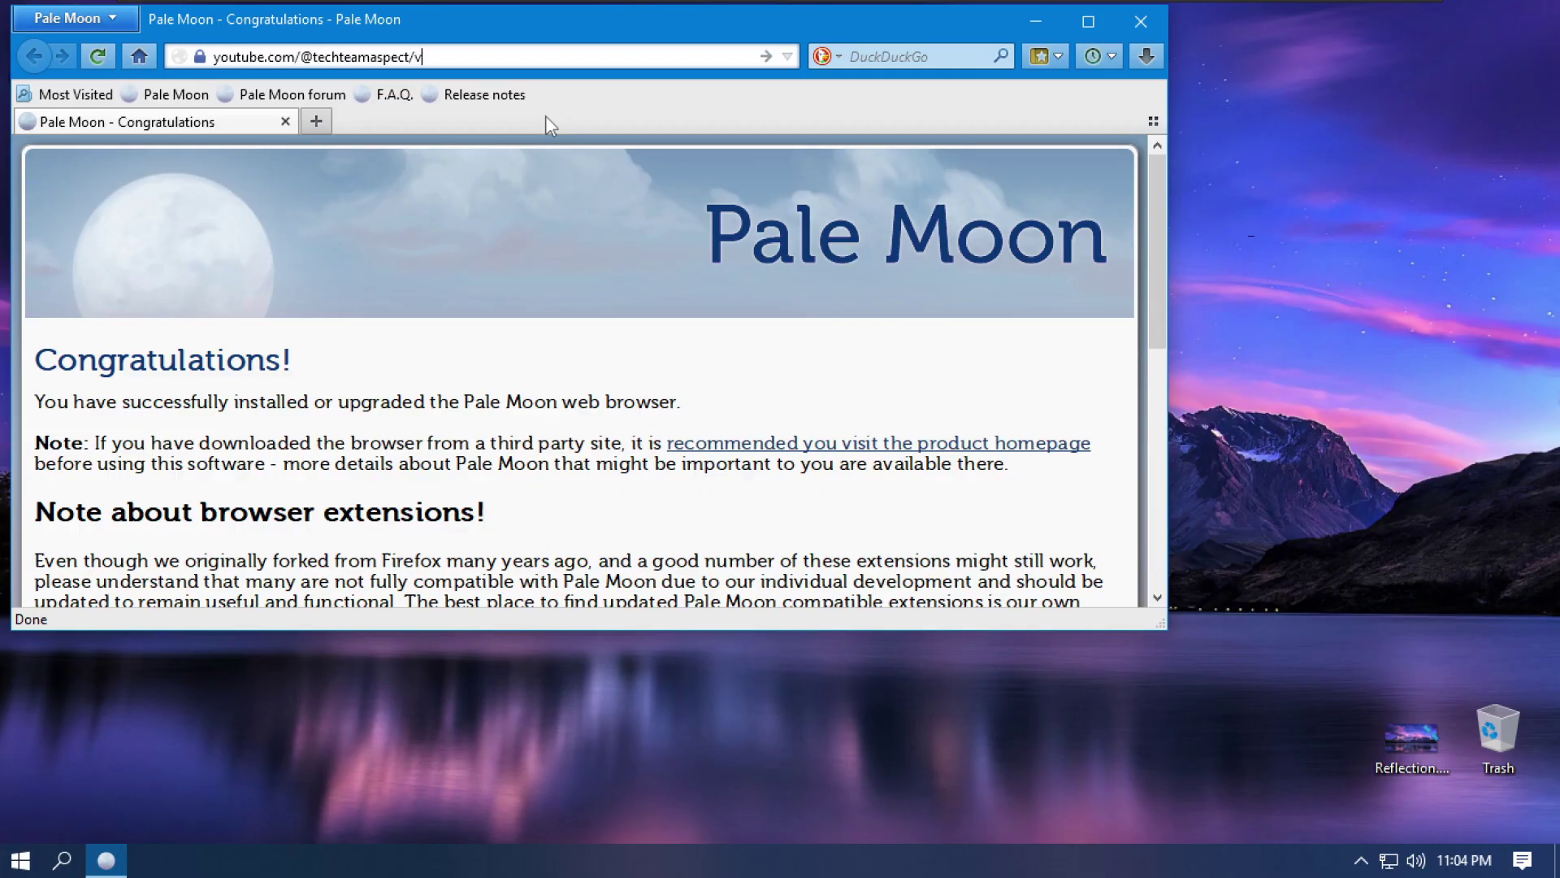
{"action": "key", "text": "Return"}
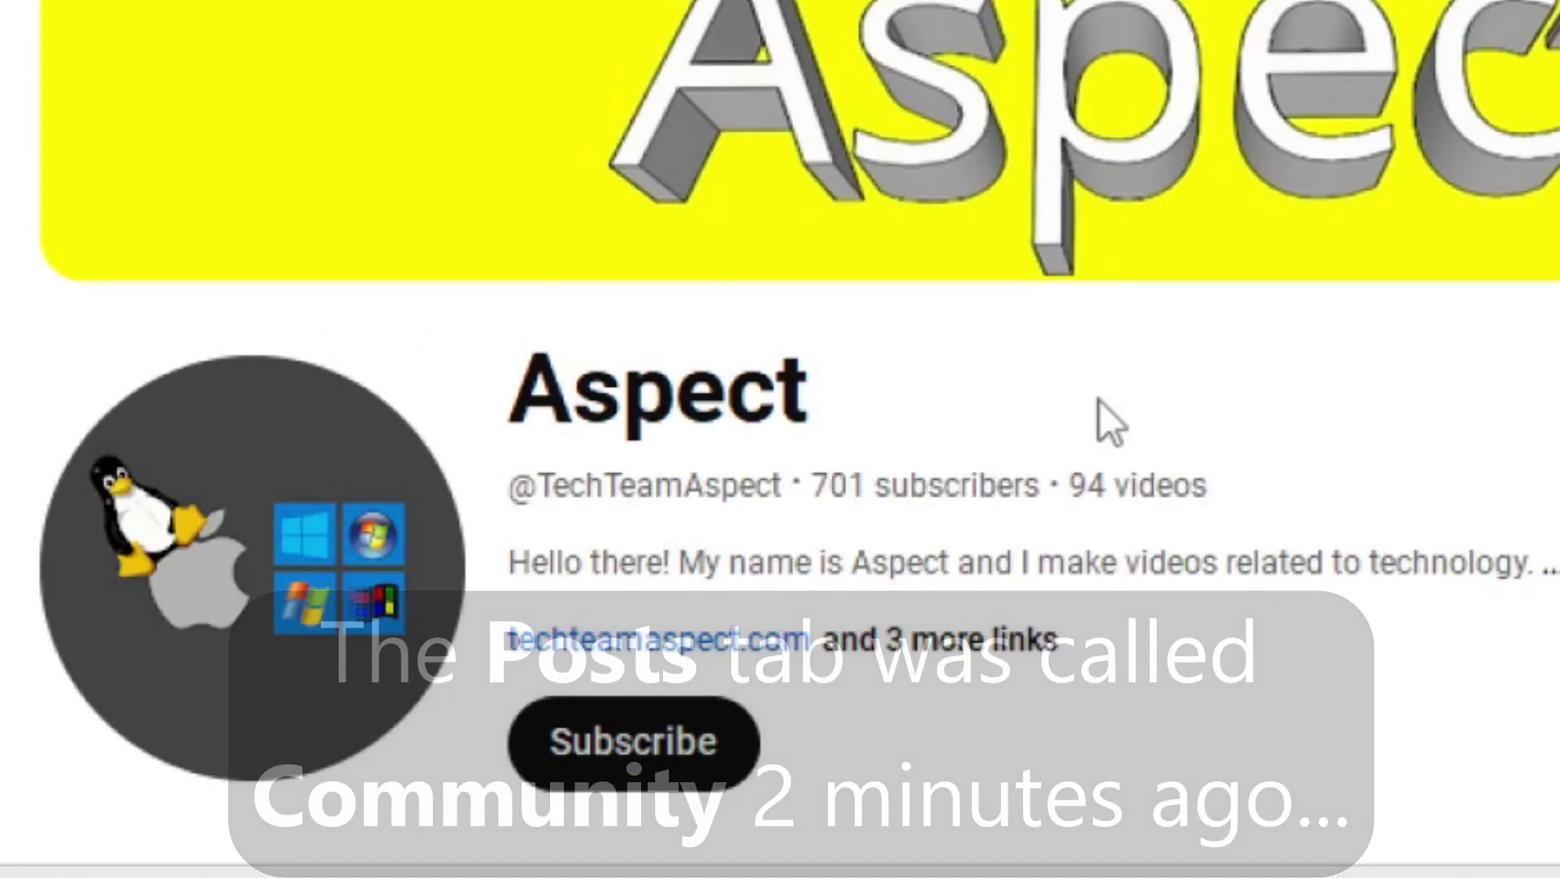
Look through the Aspect channel's Posts section and close the browser.
{"action": "left_click", "coordinate": [1098, 402]}
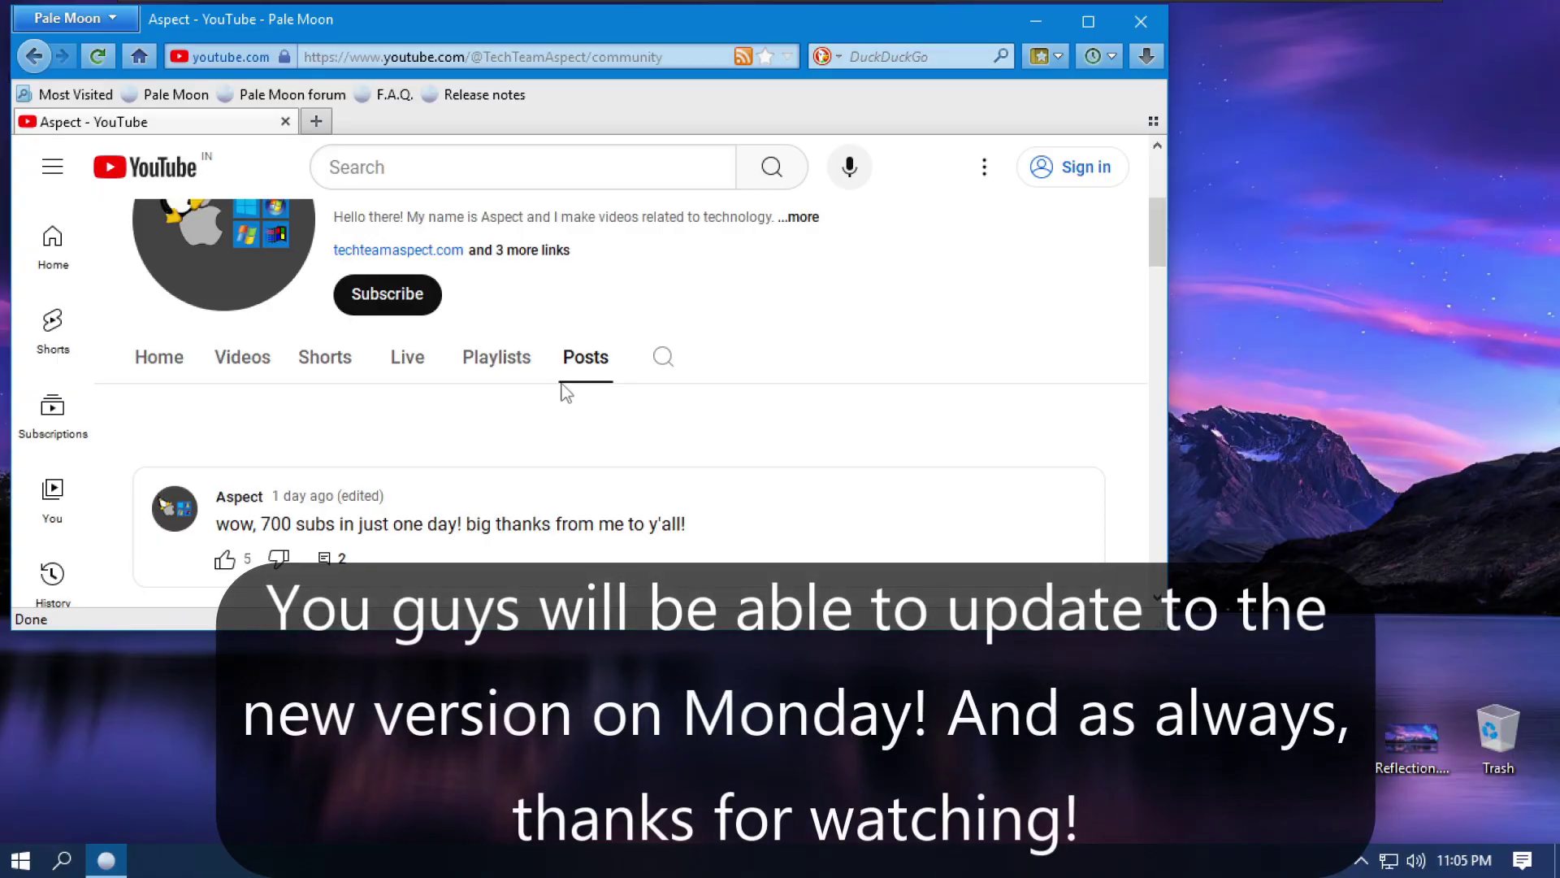
{"action": "scroll", "coordinate": [919, 393], "scroll_direction": "down", "scroll_amount": 5}
{"action": "left_click", "coordinate": [1141, 21]}
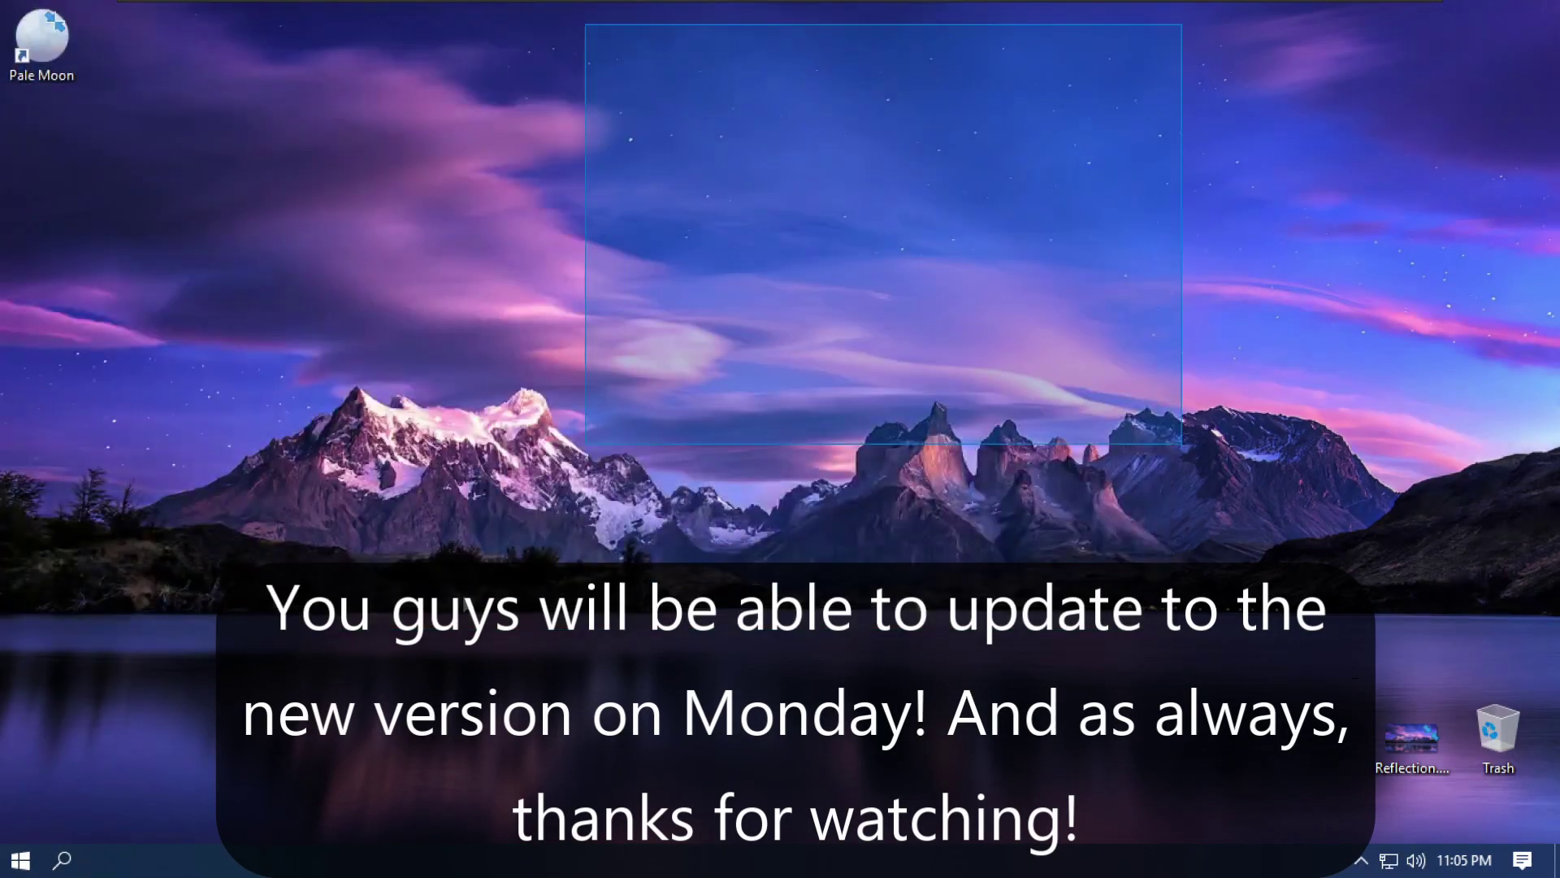
{"action": "left_click", "coordinate": [20, 860]}
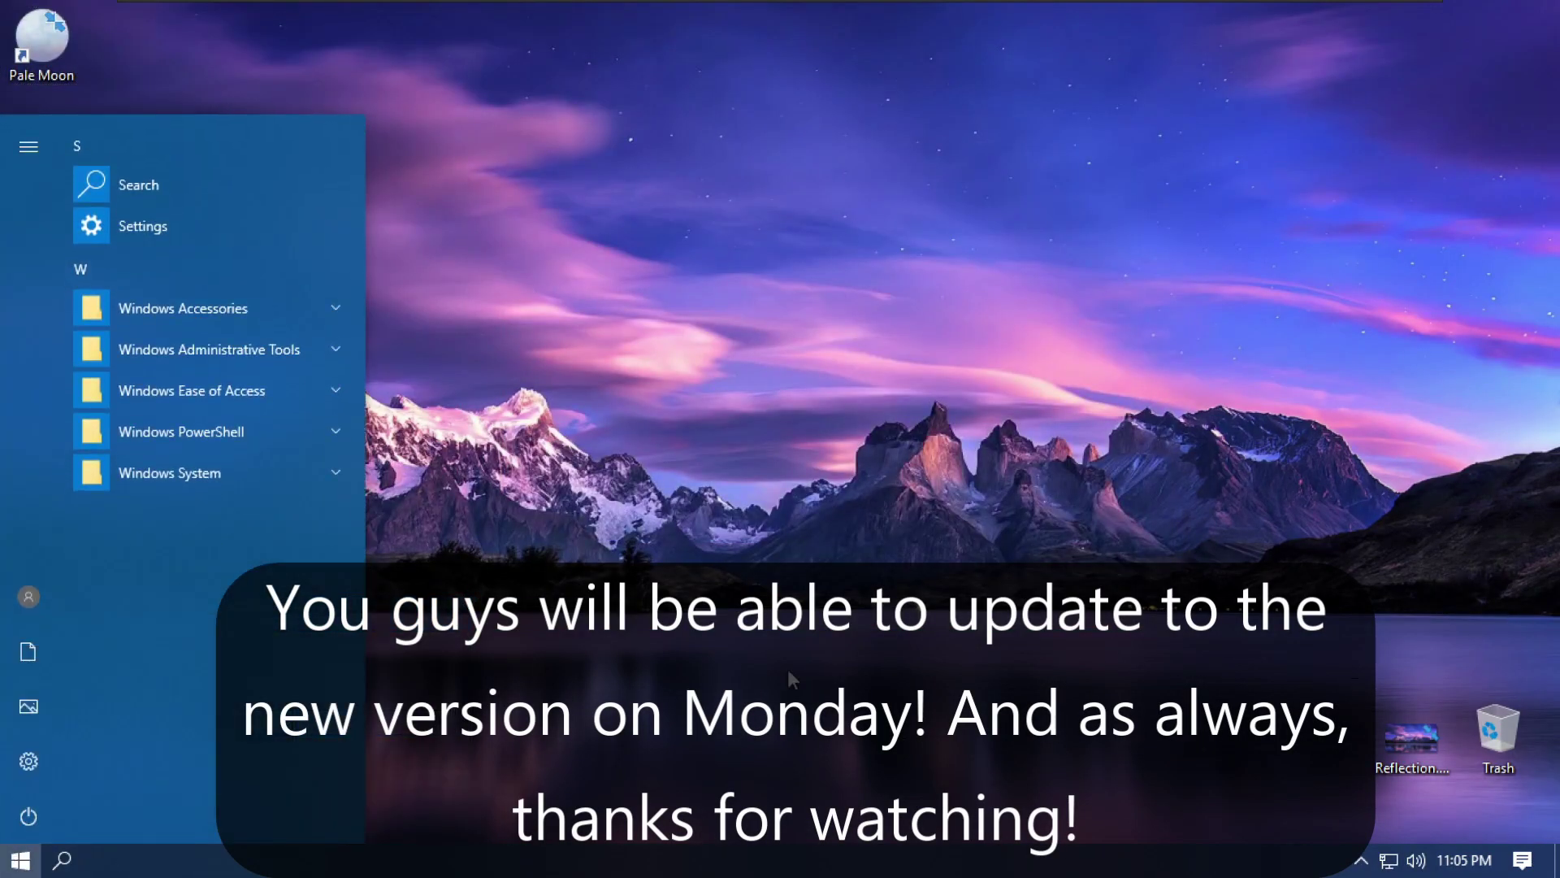